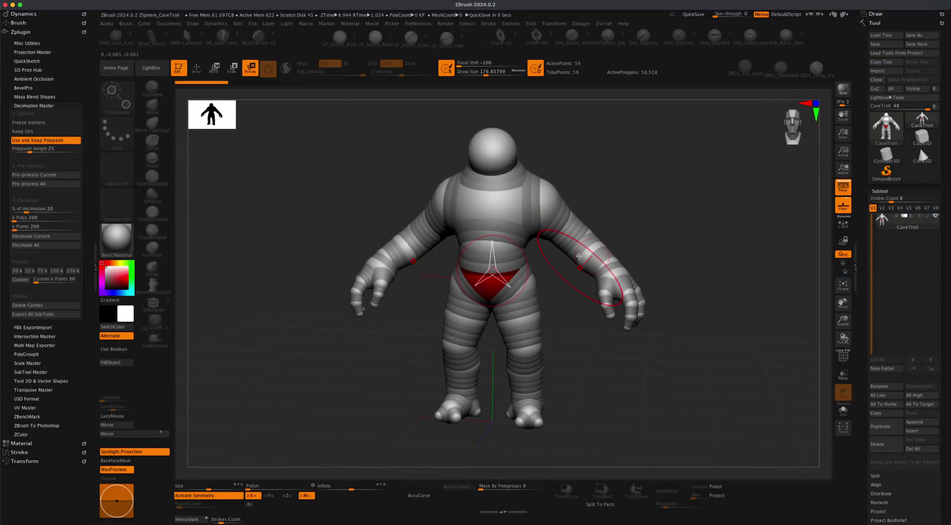
# - Replace the finished metaball demo with a new General scene containing the default cube, camera and light
pyautogui.moveTo(578, 256); pyautogui.dragTo(574, 302)
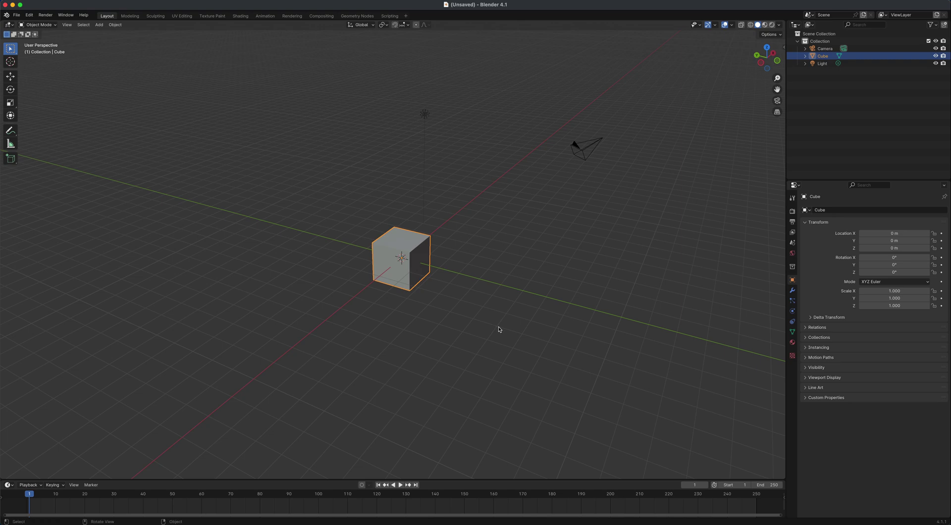
# - Delete the default cube and bring up the Add menu's Metaball submenu
pyautogui.scroll(1, 474, 319)
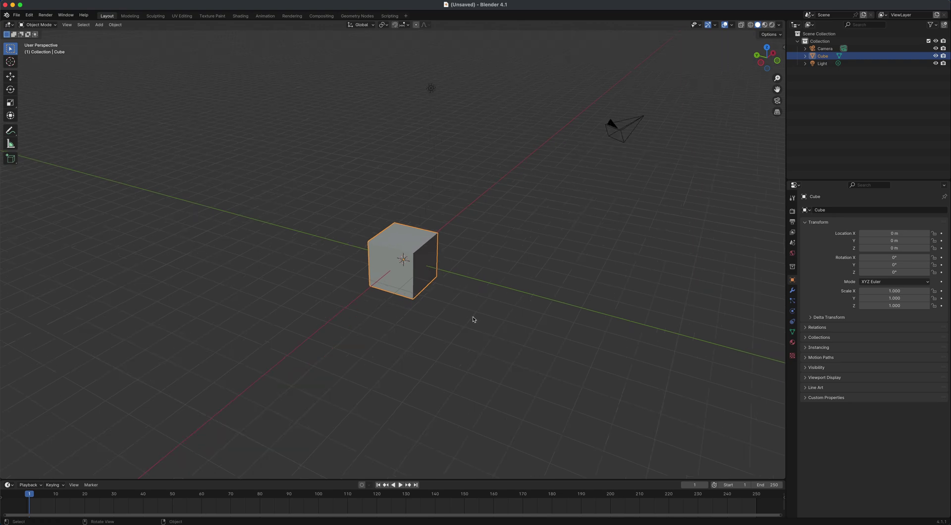
pyautogui.scroll(-1, 474, 320)
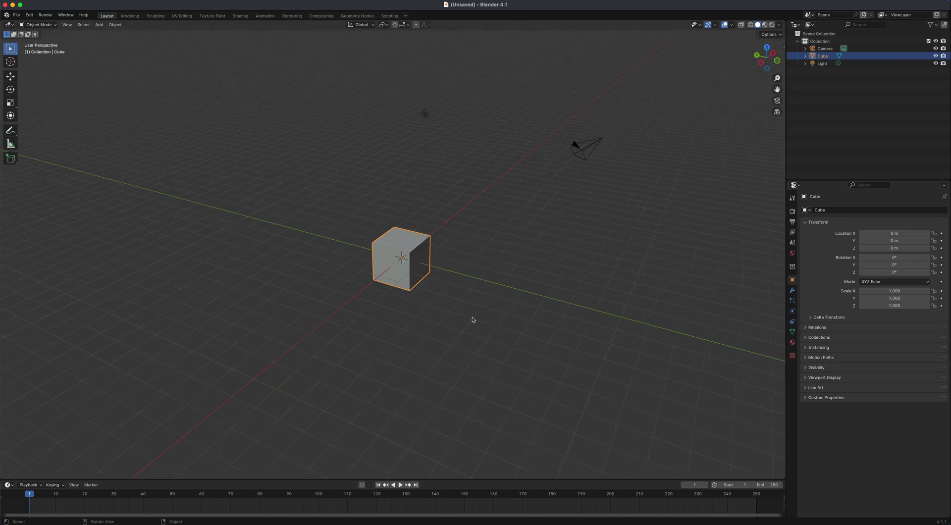
pyautogui.click(424, 283)
pyautogui.click(420, 281)
pyautogui.press('Delete')
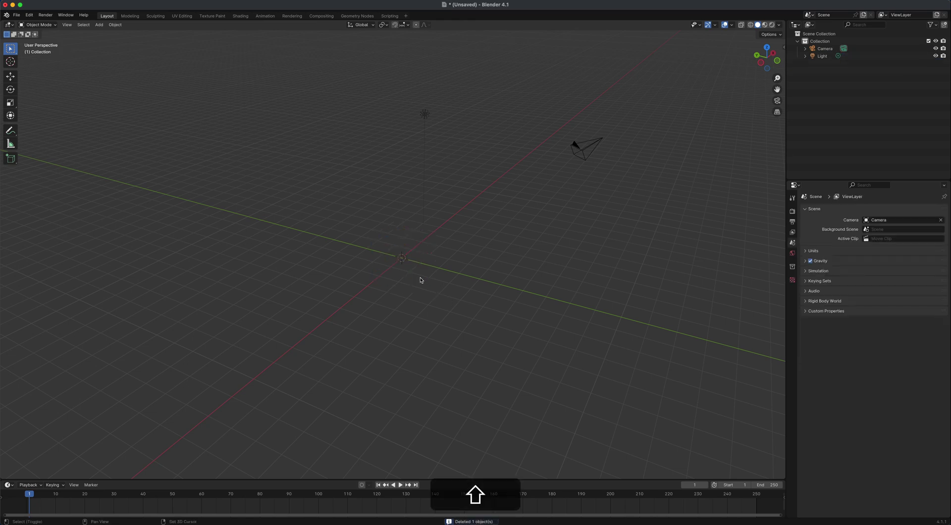
pyautogui.hotkey('shift', 'a')
pyautogui.moveTo(416, 300)
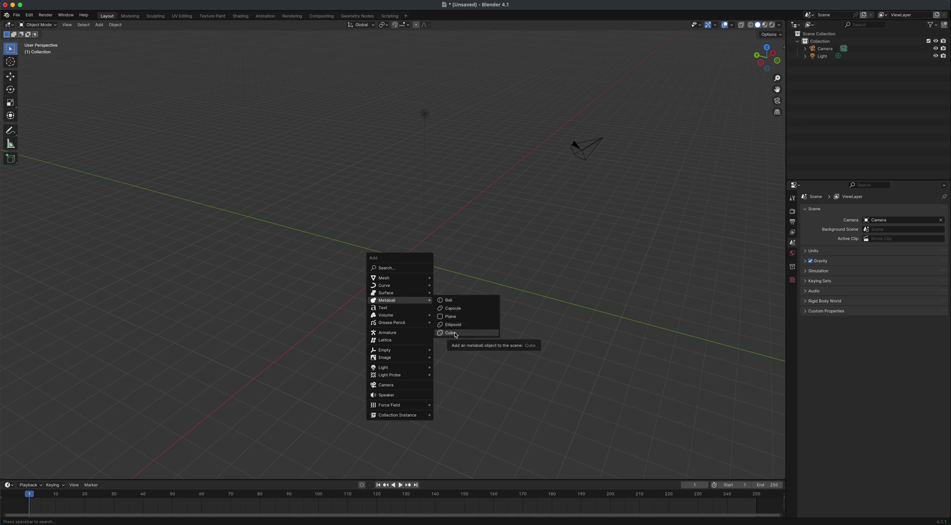
# - Add a Ball metaball, duplicate it up-right so the blobs merge, and show its Object Data settings
pyautogui.click(457, 302)
pyautogui.moveTo(469, 329); pyautogui.dragTo(493, 244, button='middle')
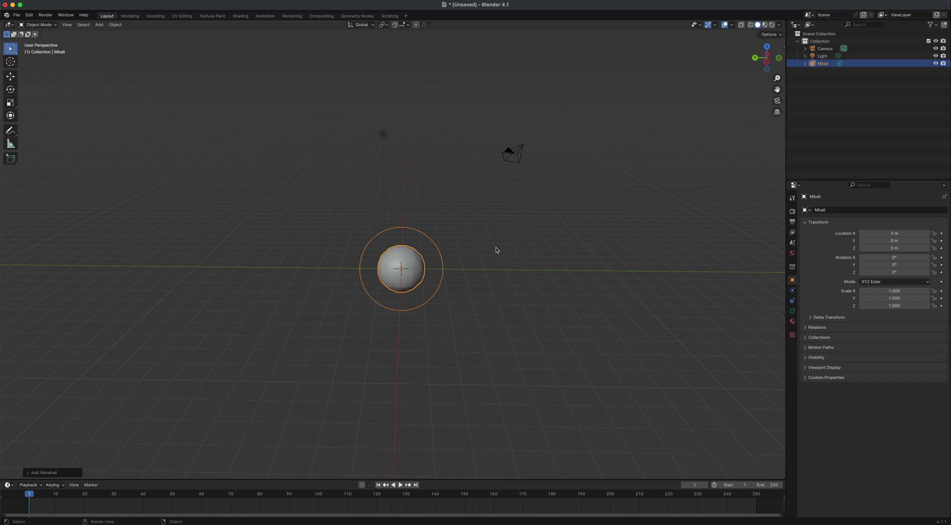
pyautogui.press('shift')
pyautogui.hotkey('shift', 'd')
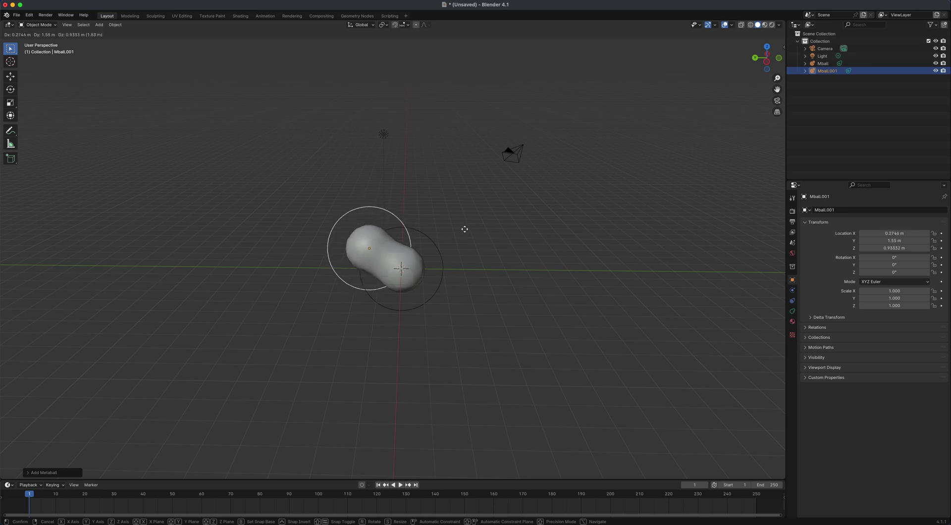
pyautogui.click(523, 207)
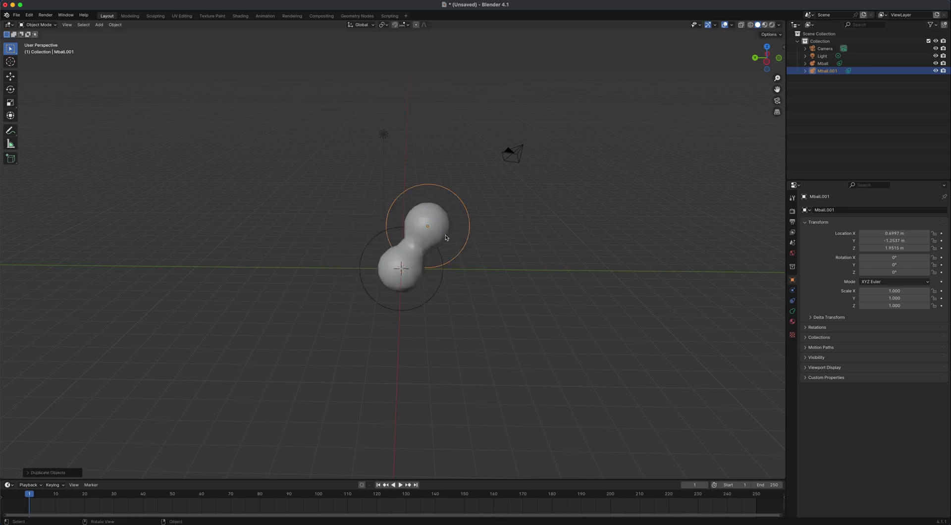
pyautogui.click(793, 312)
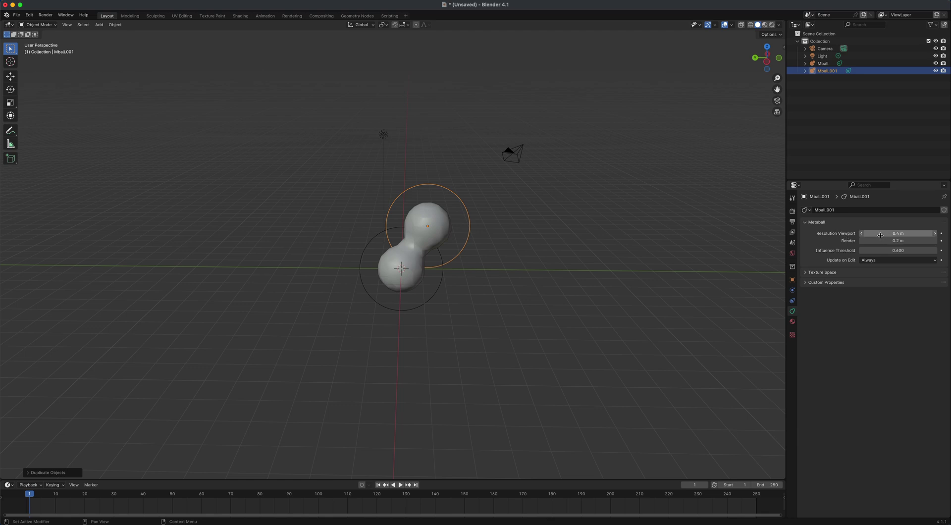
# - Lower Resolution Viewport to 0.05 m and drag the duplicate ball with the Move gizmo
pyautogui.scroll(4, 626, 260)
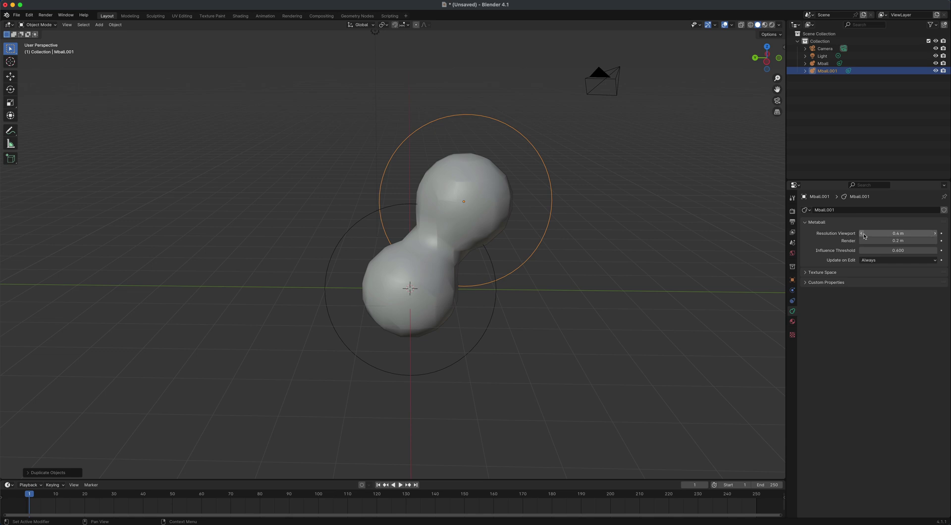
pyautogui.moveTo(898, 233); pyautogui.dragTo(873, 233)
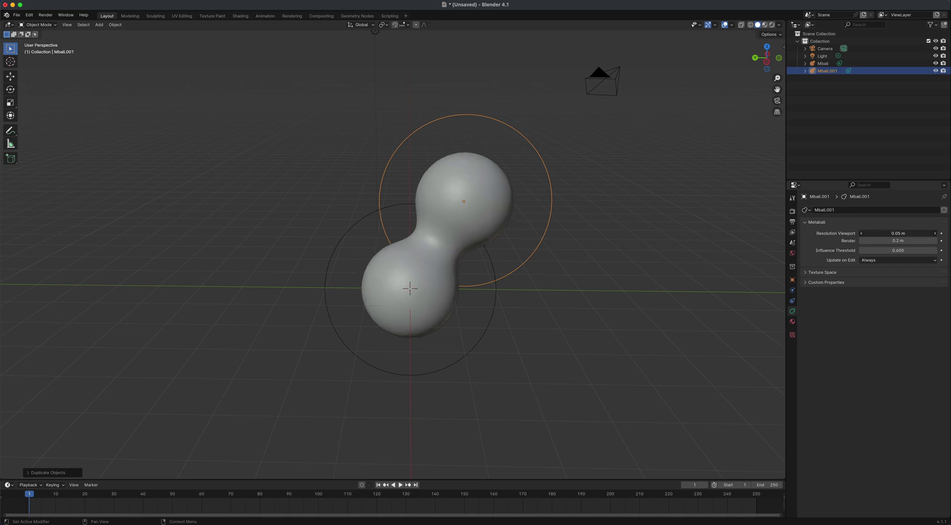
pyautogui.click(10, 76)
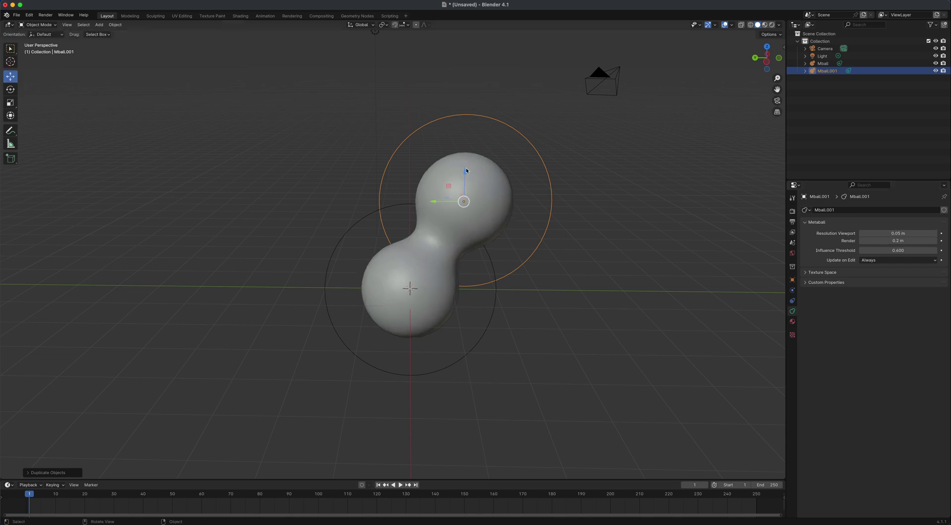
pyautogui.moveTo(449, 186)
pyautogui.mouseDown()
pyautogui.moveTo(421, 160)
pyautogui.moveTo(416, 181)
pyautogui.moveTo(348, 209)
pyautogui.moveTo(335, 313)
pyautogui.moveTo(396, 372)
pyautogui.moveTo(454, 292)
pyautogui.moveTo(459, 180)
pyautogui.moveTo(416, 211)
pyautogui.moveTo(347, 312)
pyautogui.moveTo(302, 320)
pyautogui.moveTo(364, 256)
pyautogui.moveTo(431, 233)
pyautogui.moveTo(416, 169)
pyautogui.moveTo(357, 193)
pyautogui.moveTo(371, 181)
pyautogui.moveTo(478, 190)
pyautogui.moveTo(455, 202)
pyautogui.moveTo(463, 190)
pyautogui.mouseUp()
# - Delete the duplicate Mball.001 and reframe the view on the remaining ball
pyautogui.press('Delete')
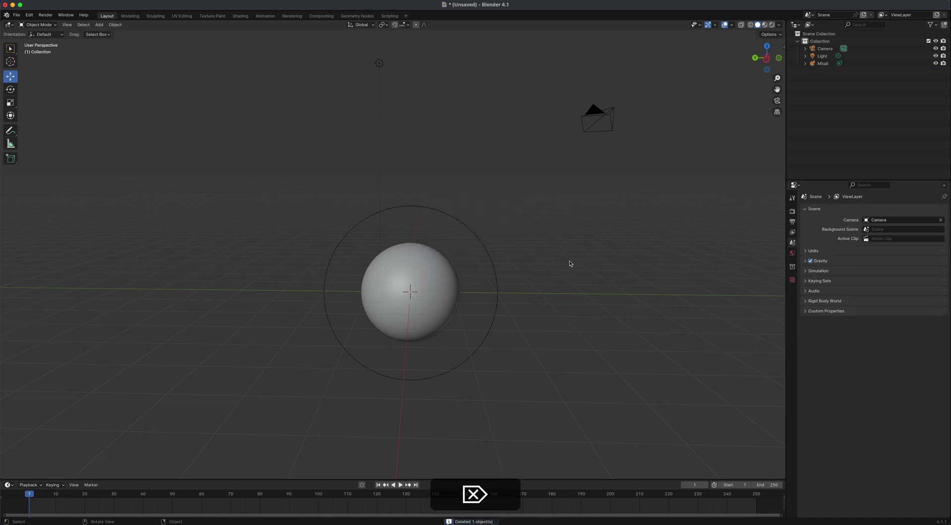
pyautogui.moveTo(570, 263); pyautogui.dragTo(577, 324, button='middle')
pyautogui.press('Right')
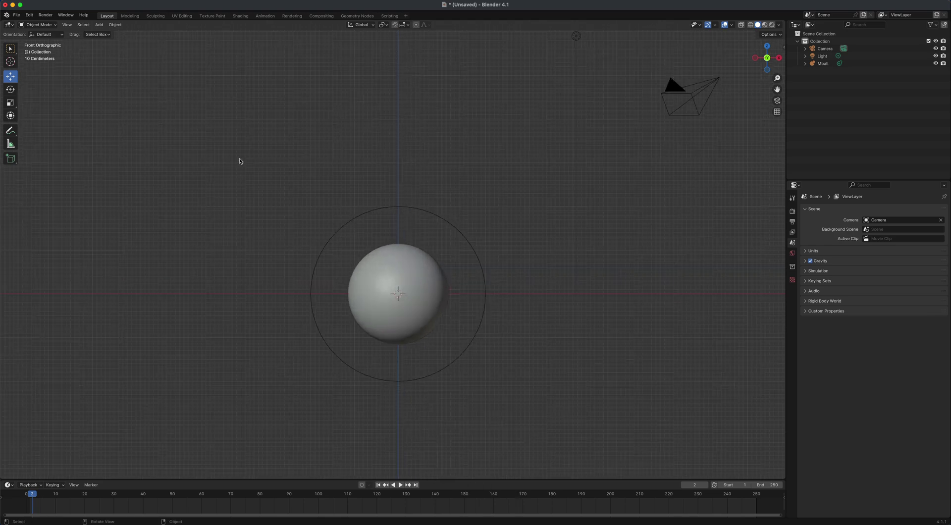
# - Duplicate Mball up and to the right and scale the copy to about 1.67
pyautogui.keyDown('shift'); pyautogui.click(429, 271); pyautogui.keyUp('shift')
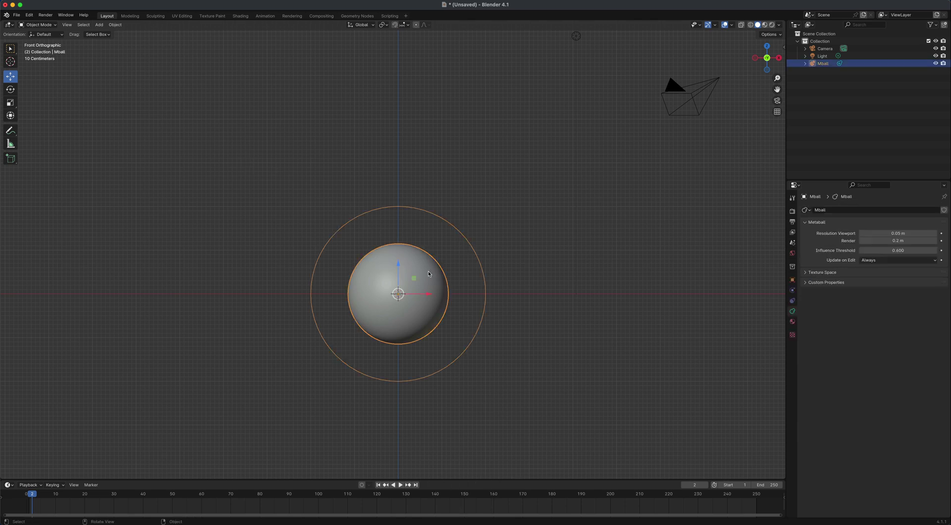
pyautogui.hotkey('shift', 'd')
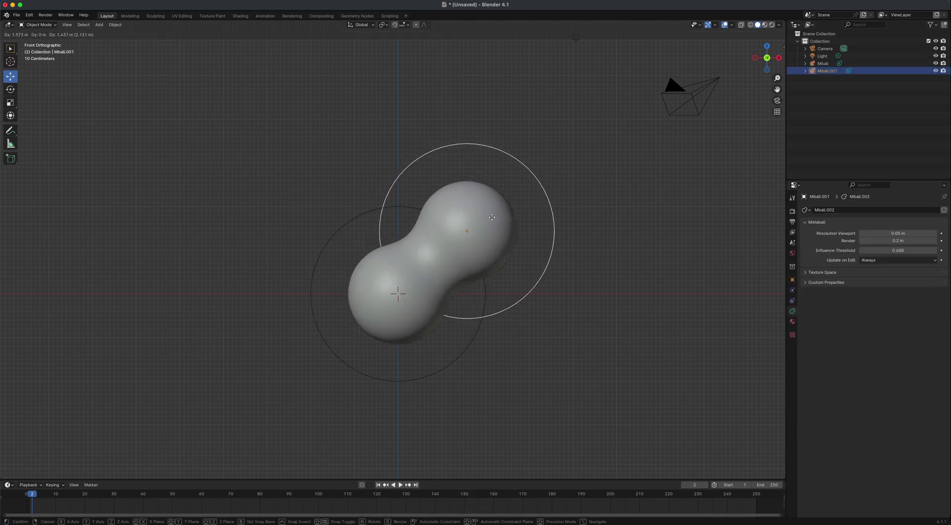
pyautogui.click(492, 216)
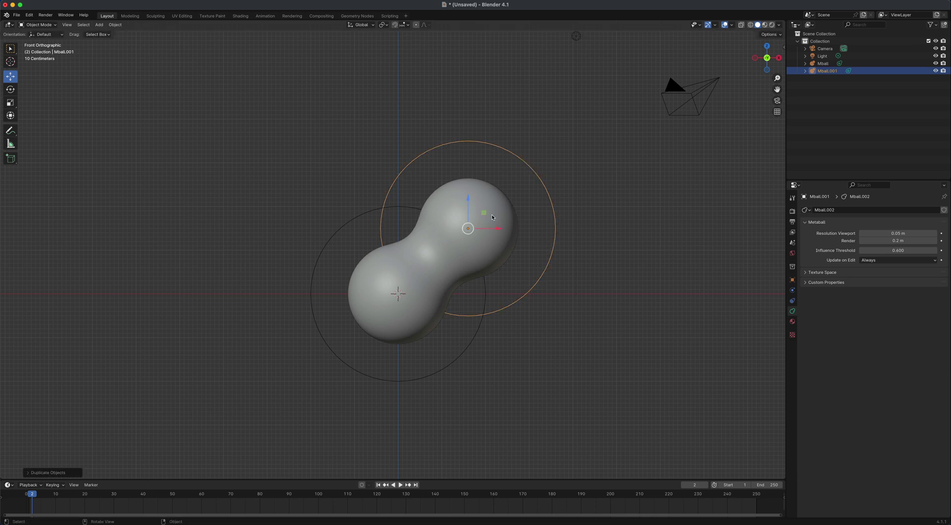
pyautogui.press('s')
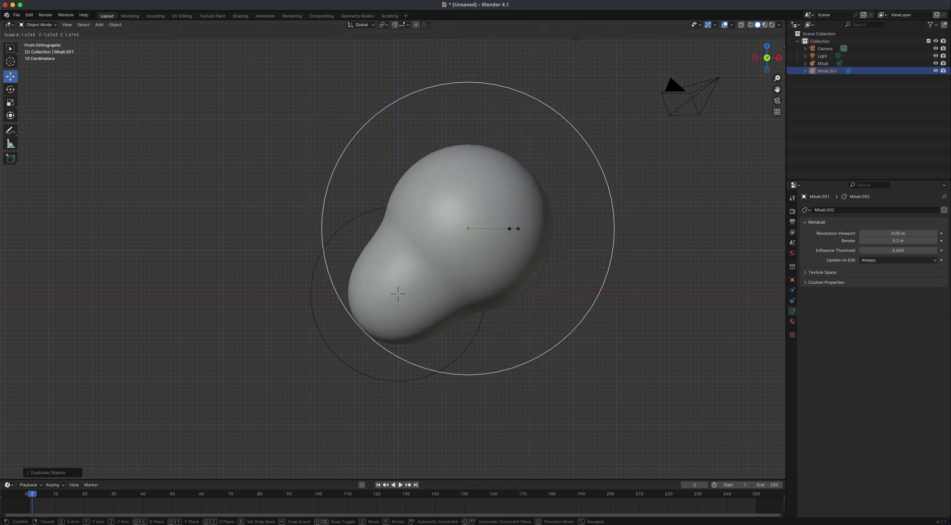
pyautogui.click(514, 229)
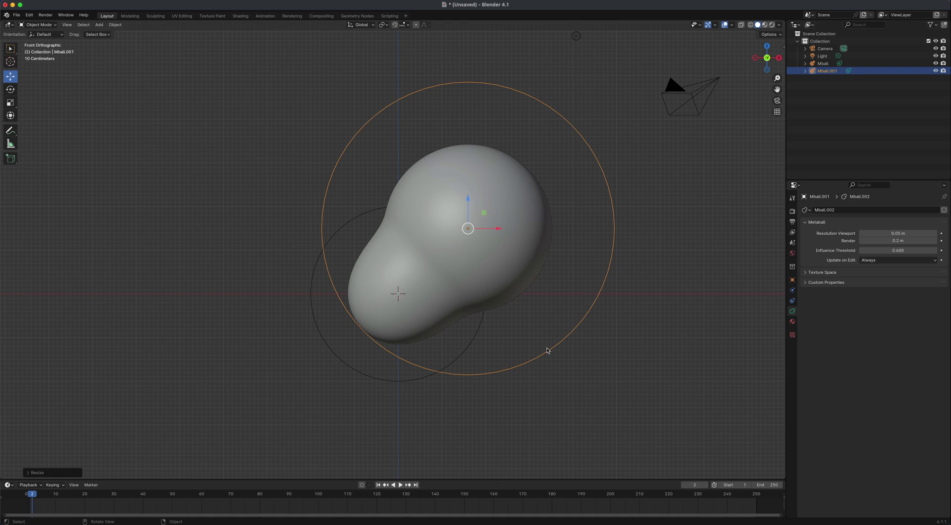
pyautogui.press('alt')
pyautogui.scroll(-2, 595, 365)
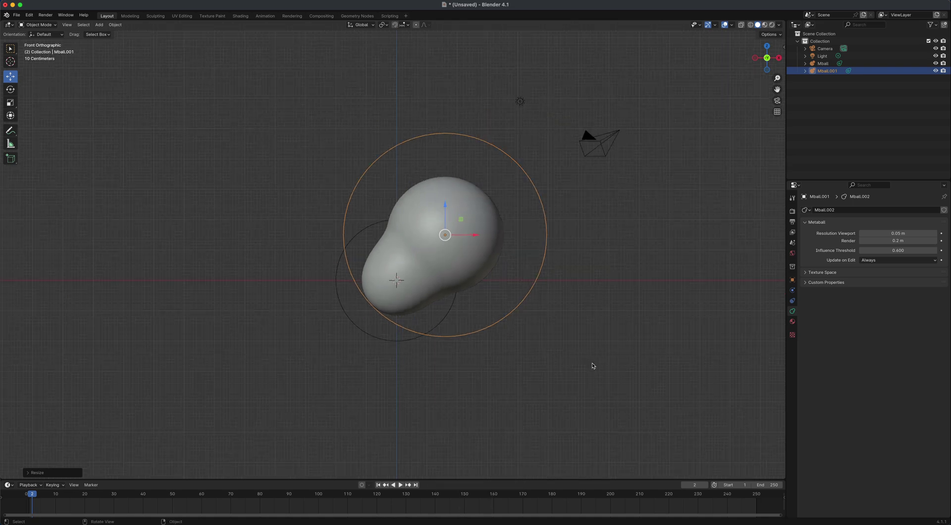
# - Add a resized metaball copy below and right of the larger ball
pyautogui.hotkey('shift', 'd')
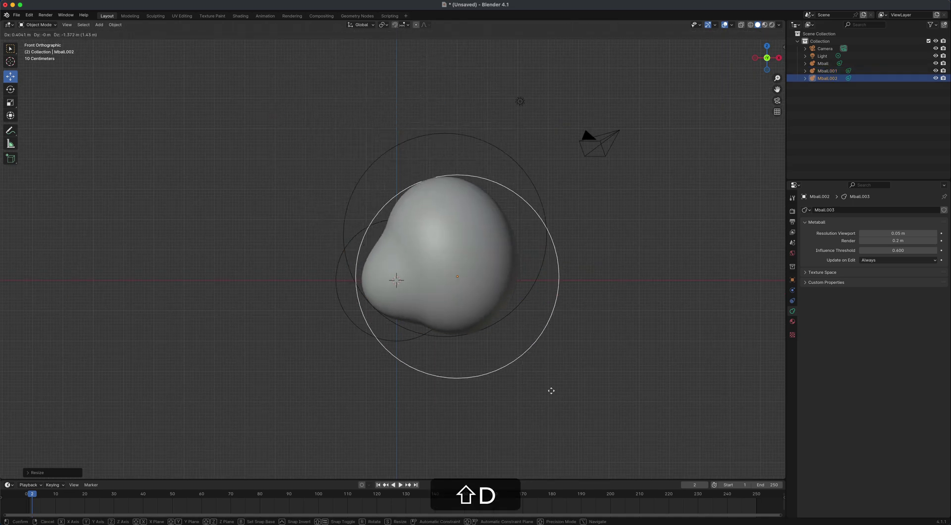
pyautogui.click(595, 447)
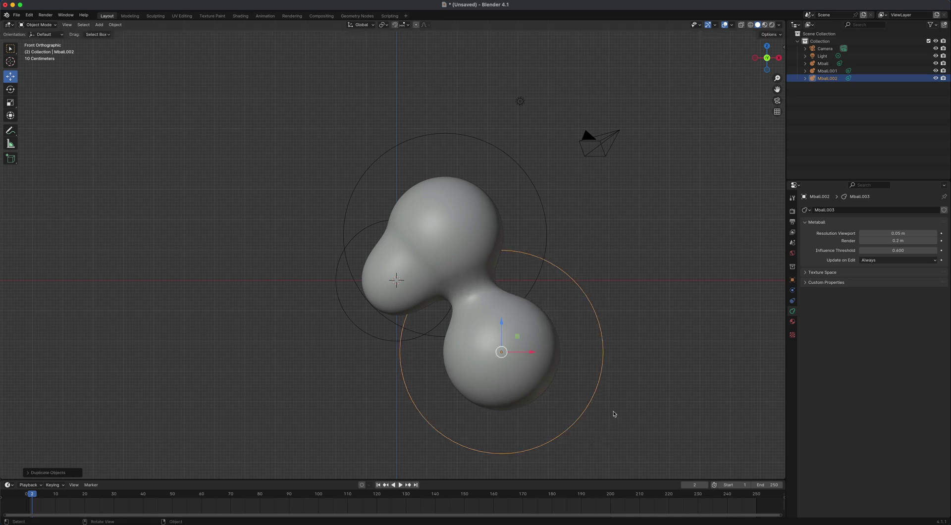
pyautogui.press('s')
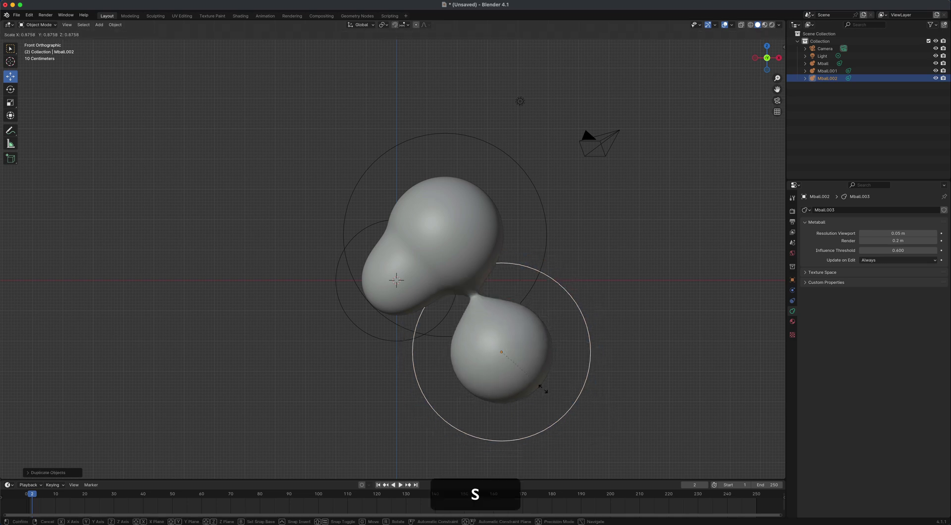
pyautogui.click(541, 397)
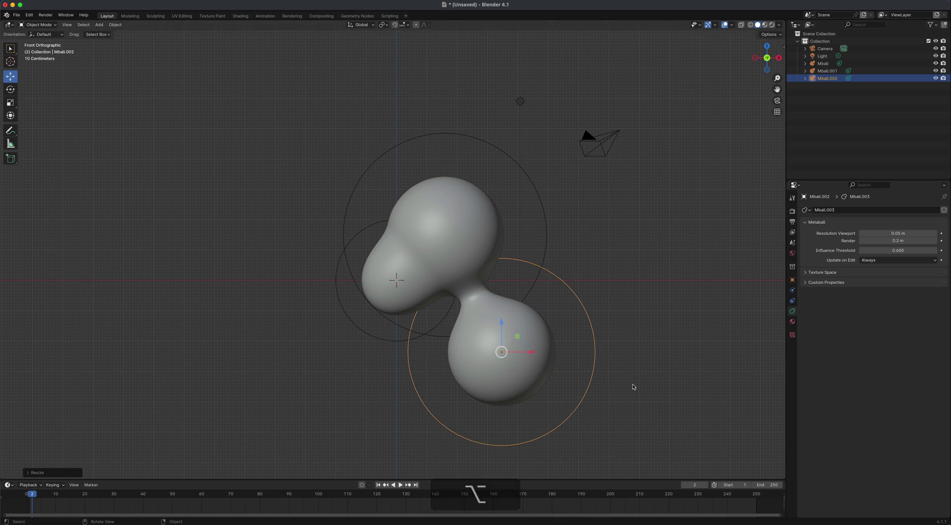
pyautogui.scroll(-1, 633, 387)
pyautogui.keyDown('shift'); pyautogui.moveTo(638, 387); pyautogui.dragTo(577, 327, button='middle'); pyautogui.keyUp('shift')
# - Add a smaller copy further down the chain and reposition it within a plane
pyautogui.hotkey('shift', 'd')
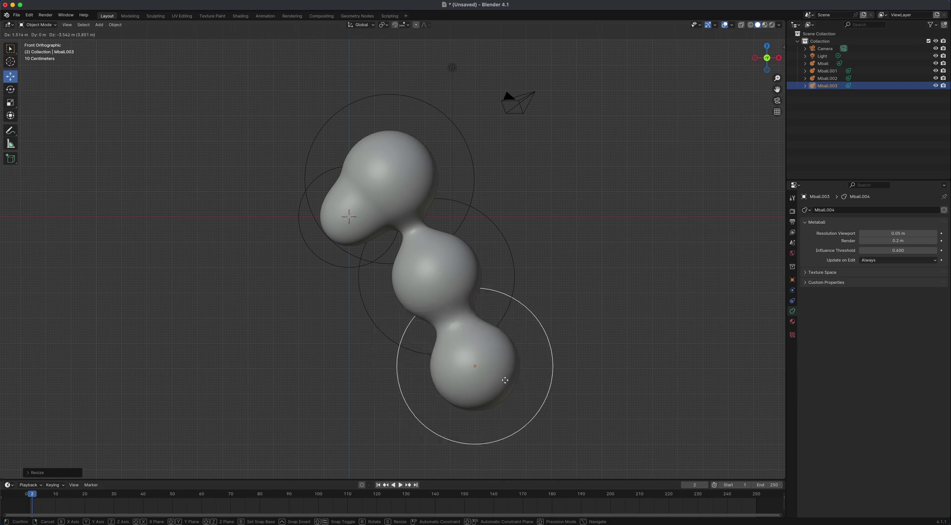
pyautogui.click(493, 387)
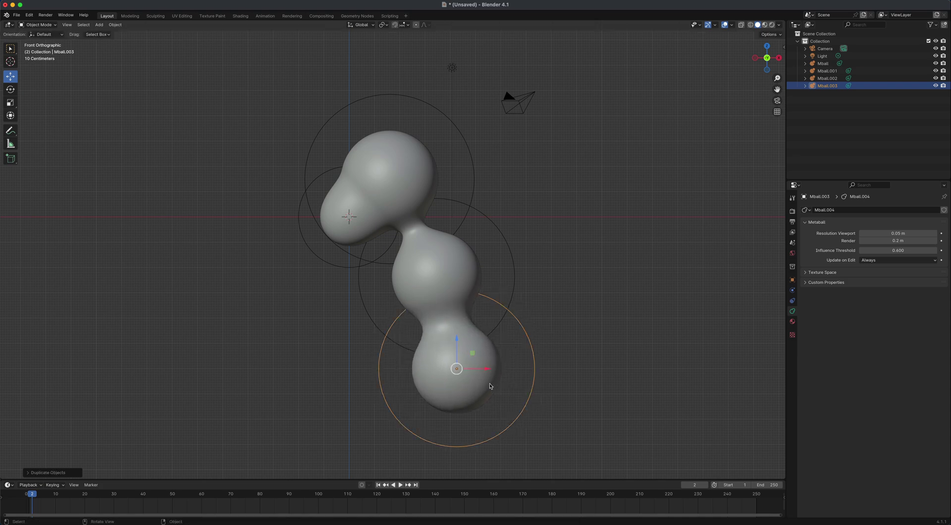
pyautogui.press('s')
pyautogui.click(471, 353)
pyautogui.press('g')
pyautogui.hotkey('shift', 'y')
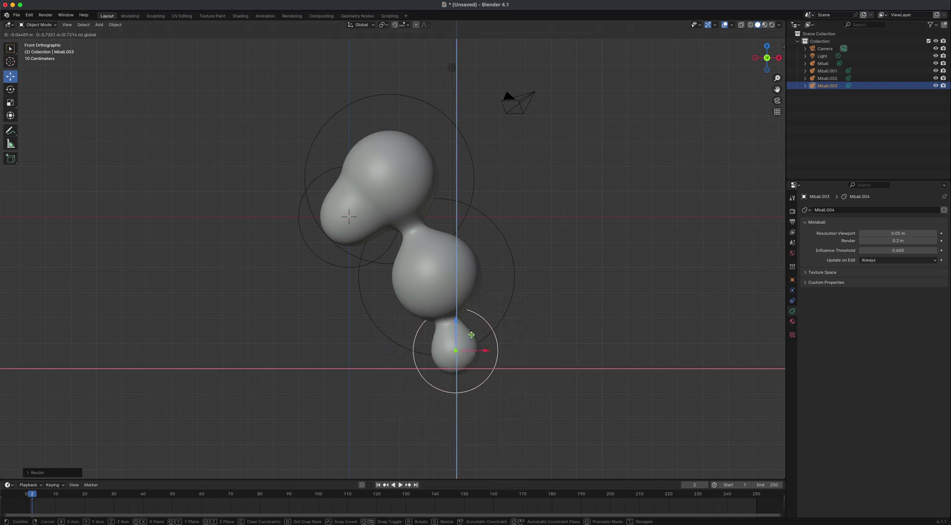
pyautogui.click(471, 335)
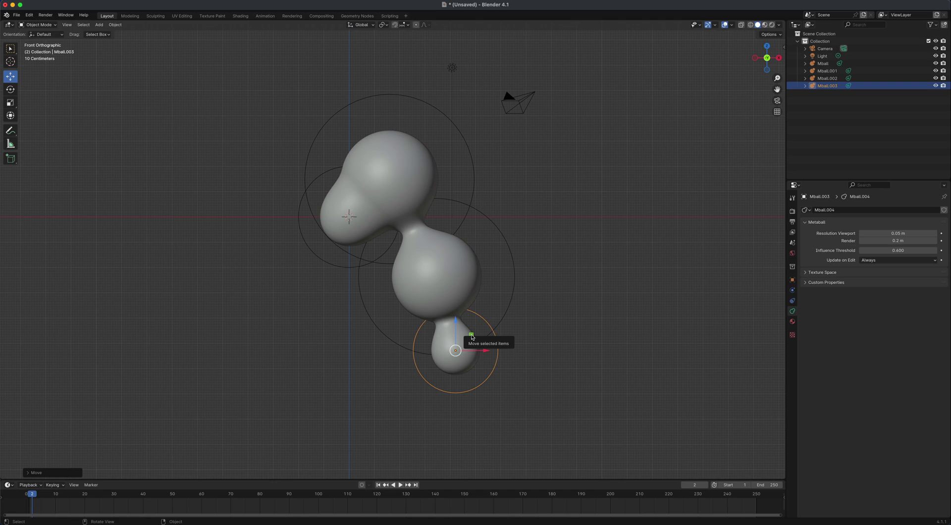
# - Add one more copy below the chain, constrained to the front plane
pyautogui.hotkey('shift', 'd')
pyautogui.hotkey('shift', 'y')
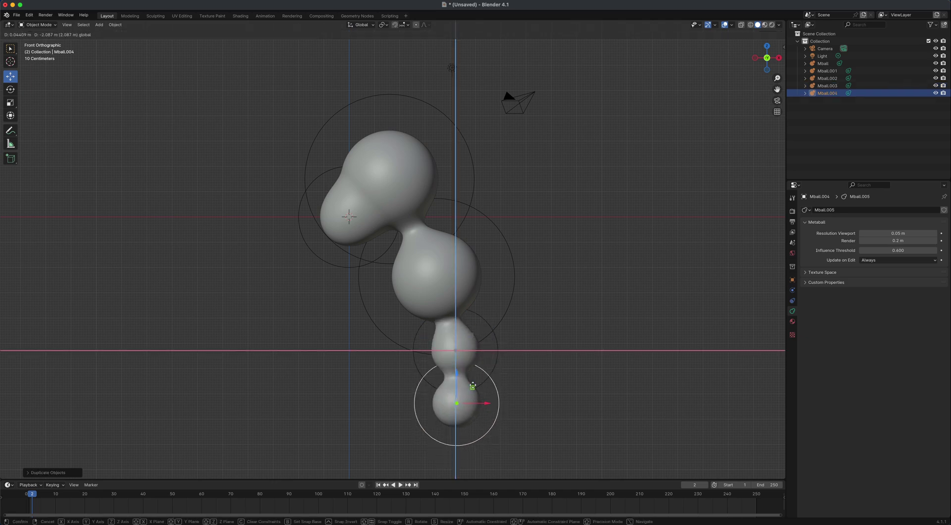
pyautogui.click(476, 381)
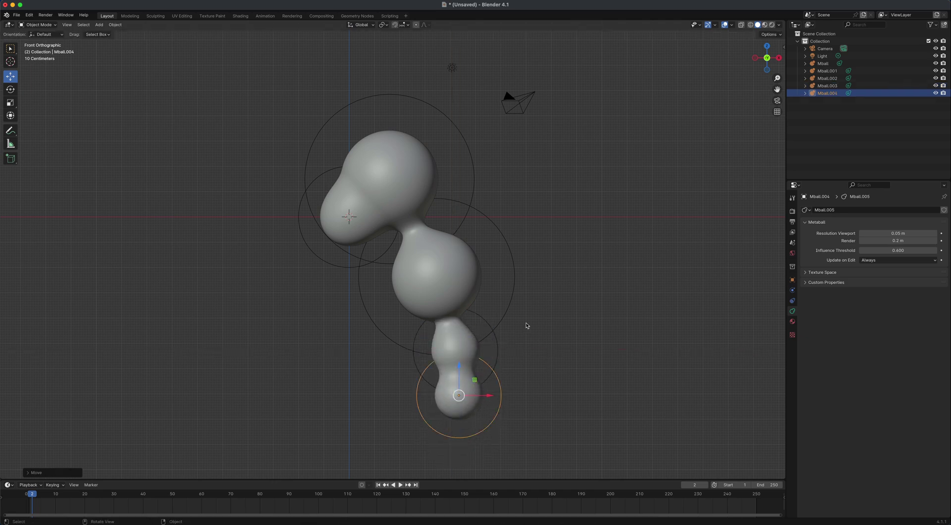
# - In Left view, move the two lower metaballs out into a leg and set their origin to the 3D cursor
pyautogui.click(545, 344)
pyautogui.moveTo(545, 344)
pyautogui.mouseDown(button='middle')
pyautogui.moveTo(631, 334)
pyautogui.moveTo(562, 347)
pyautogui.moveTo(533, 336)
pyautogui.mouseUp(button='middle')
pyautogui.press('super+z')
pyautogui.moveTo(473, 359); pyautogui.dragTo(436, 384)
pyautogui.moveTo(388, 360); pyautogui.dragTo(437, 342)
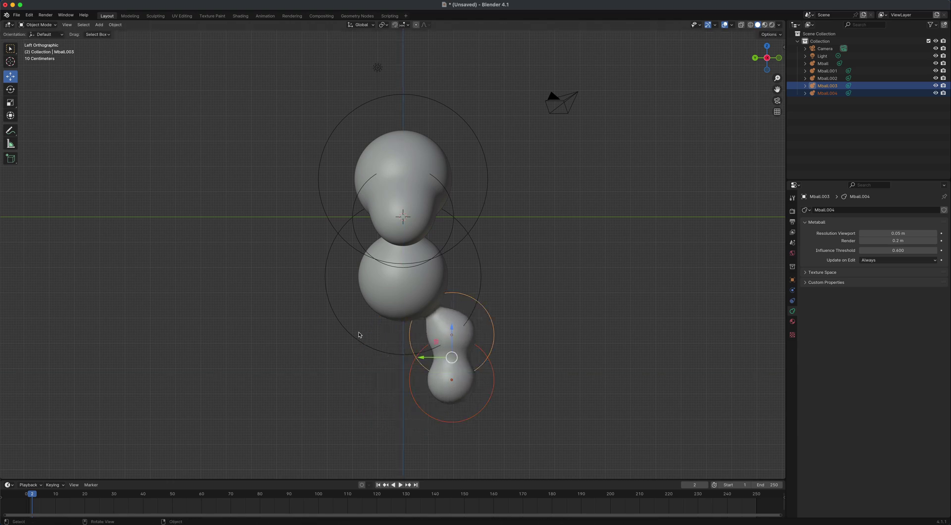
pyautogui.rightClick(440, 330)
pyautogui.moveTo(441, 329)
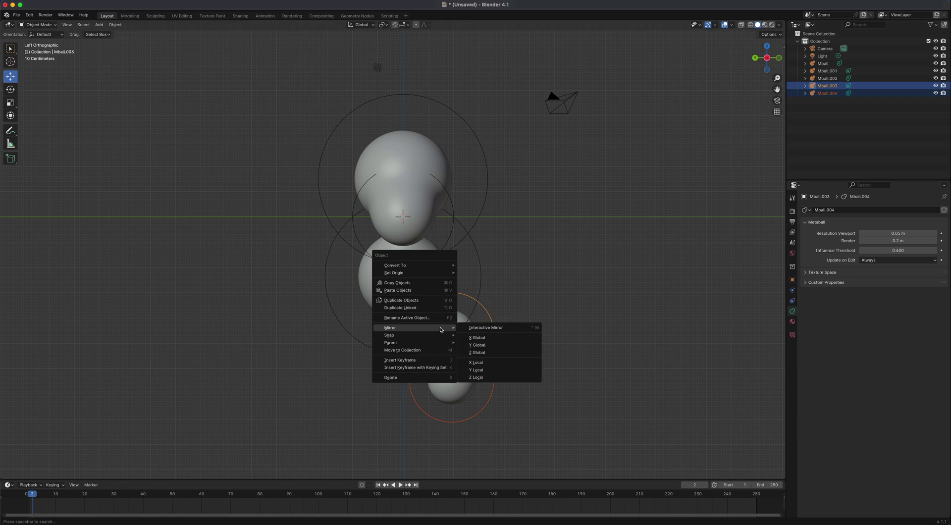
pyautogui.moveTo(441, 273)
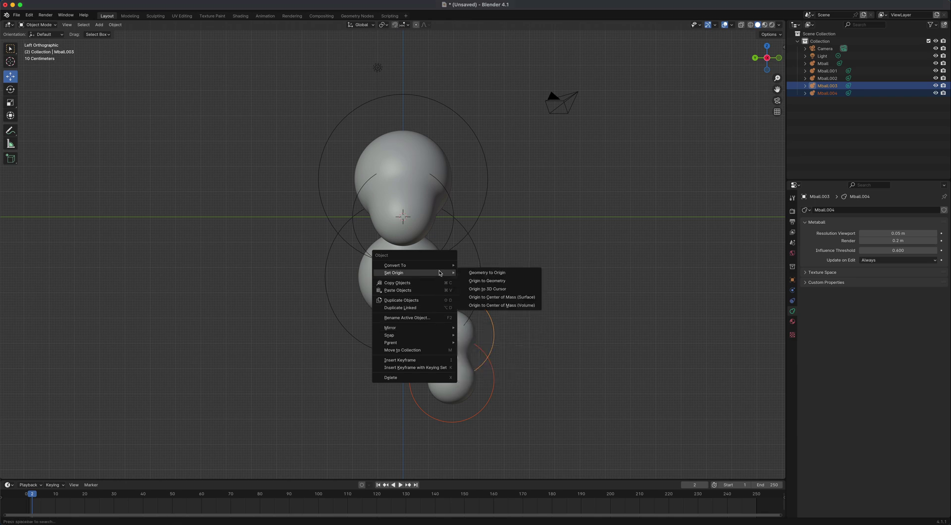
pyautogui.click(500, 290)
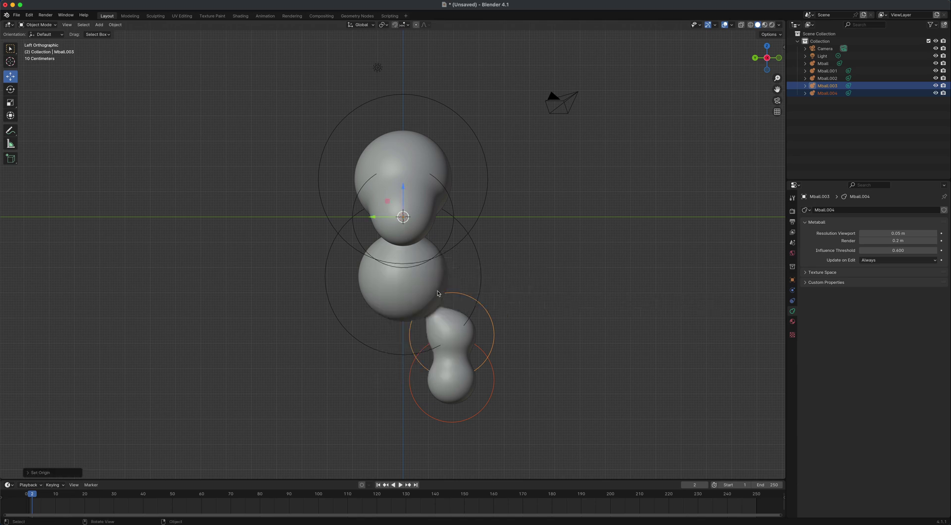
# - Duplicate the leg and mirror it across Y Global to form the second leg
pyautogui.hotkey('shift', 'd')
pyautogui.click(529, 335)
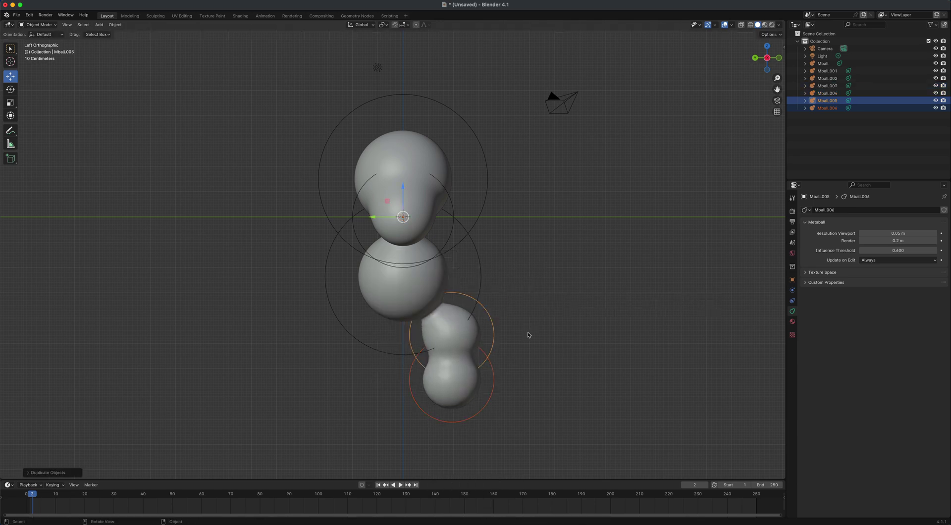
pyautogui.rightClick(462, 340)
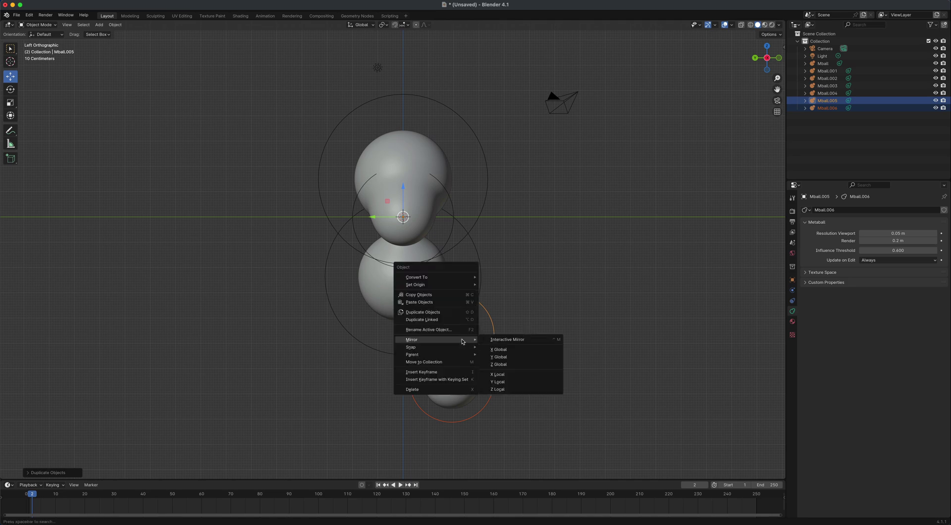
pyautogui.click(504, 358)
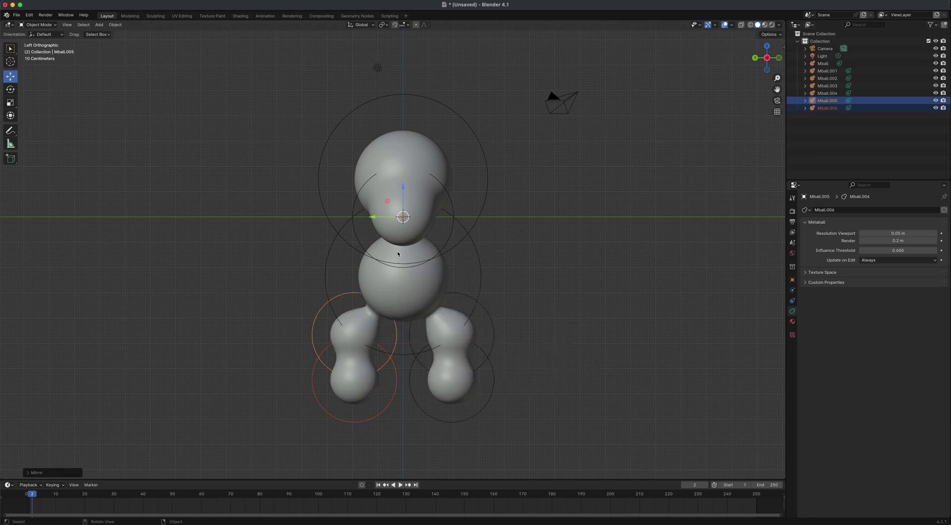
pyautogui.moveTo(513, 318); pyautogui.dragTo(540, 296, button='middle')
pyautogui.scroll(-1, 545, 295)
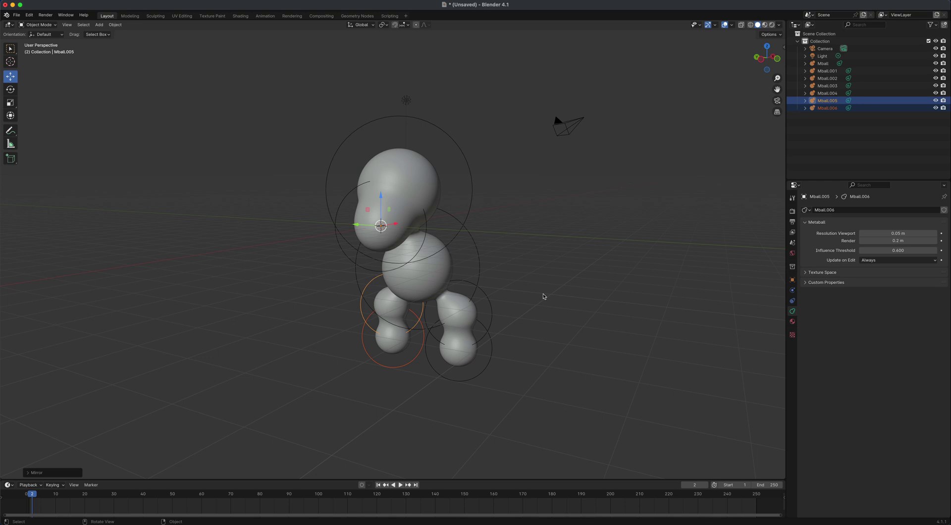
# - Convert all the selected metaballs into a single mesh
pyautogui.moveTo(278, 77); pyautogui.dragTo(532, 392)
pyautogui.rightClick(432, 206)
pyautogui.moveTo(432, 205)
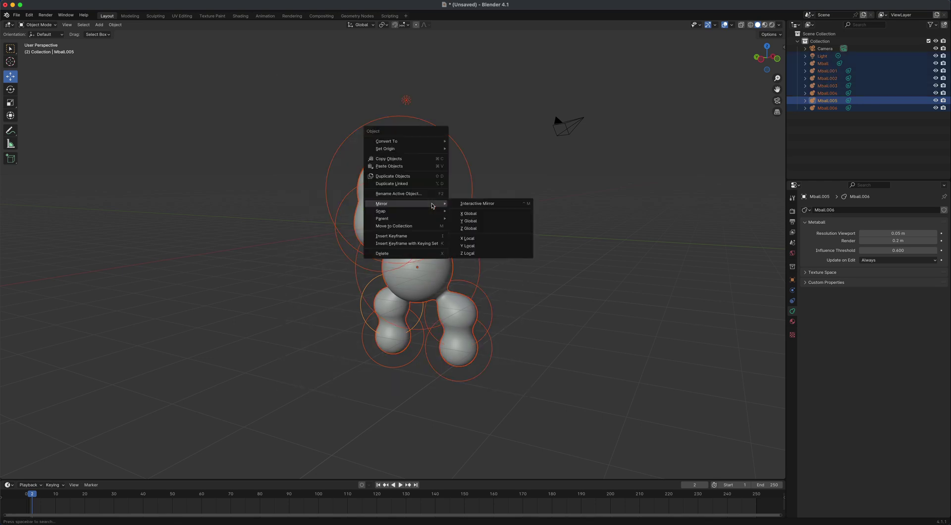
pyautogui.moveTo(443, 141)
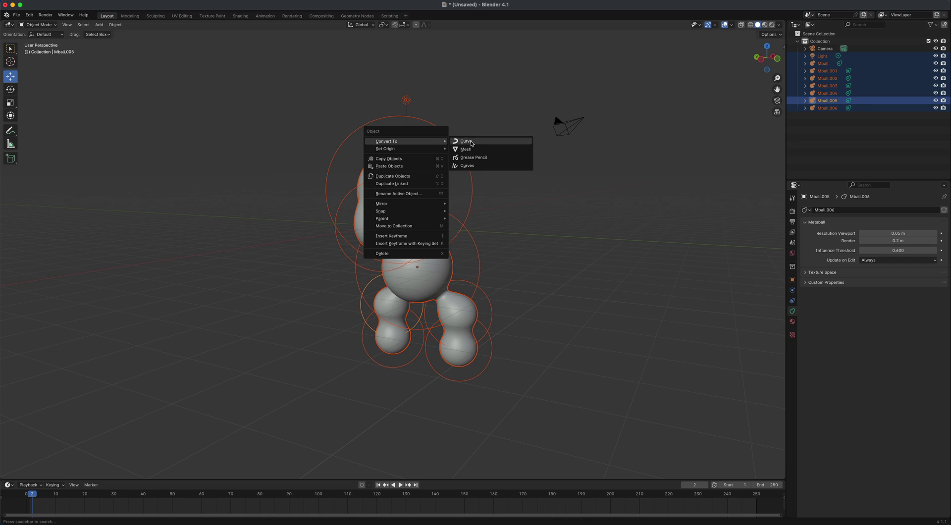
pyautogui.click(474, 149)
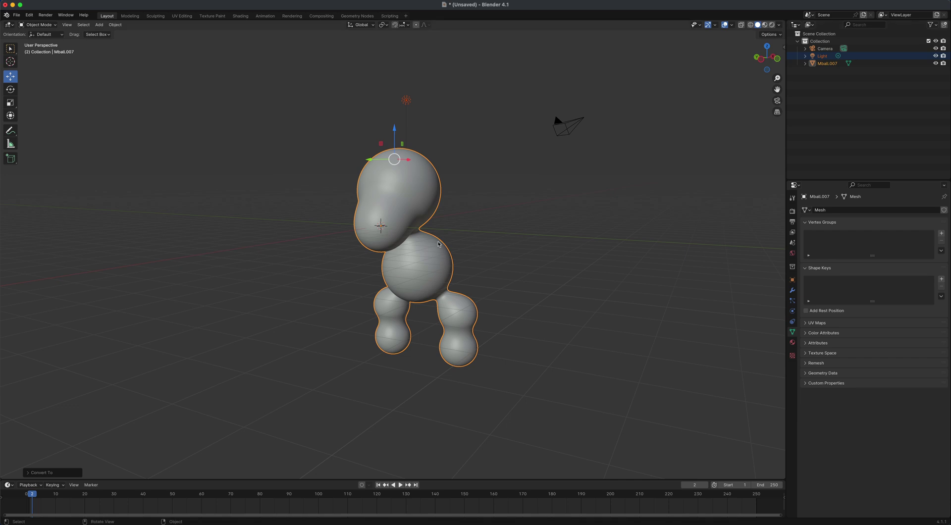
# - Select the new mesh and turn on the Wireframe viewport overlay
pyautogui.click(403, 198)
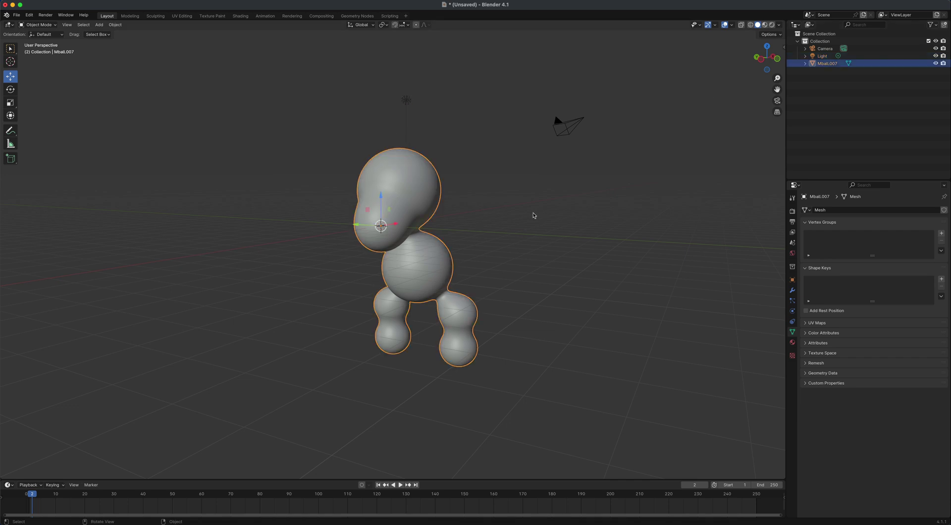
pyautogui.click(732, 25)
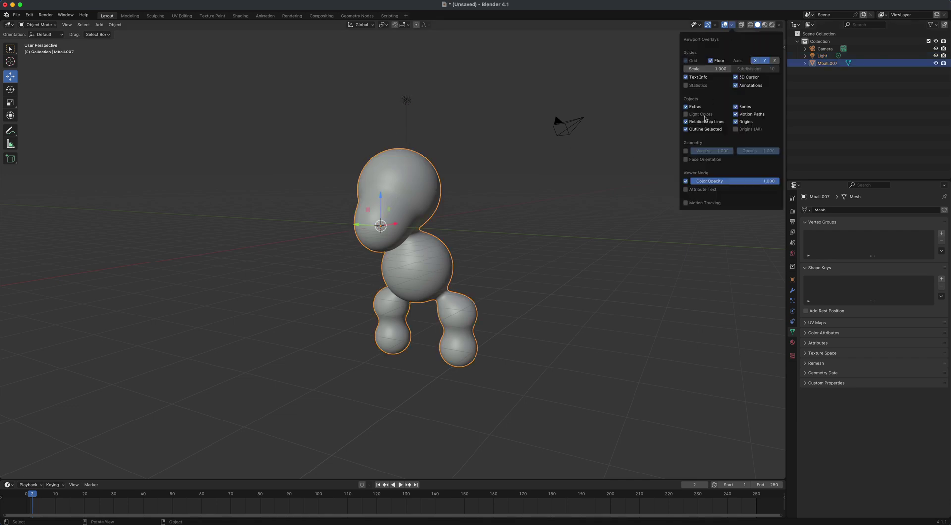
pyautogui.click(686, 150)
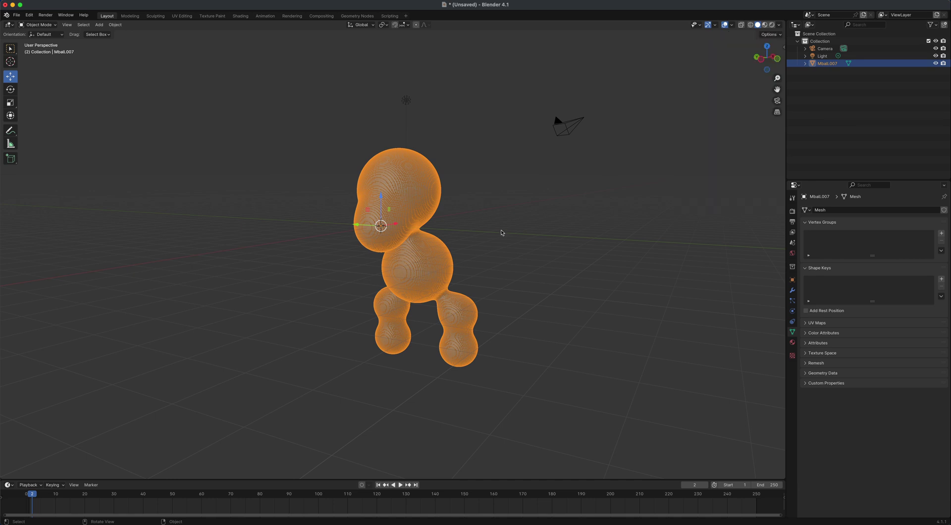
pyautogui.scroll(2, 501, 238)
pyautogui.moveTo(499, 240)
pyautogui.mouseDown(button='middle')
pyautogui.moveTo(569, 233)
pyautogui.moveTo(419, 238)
pyautogui.moveTo(577, 244)
pyautogui.moveTo(493, 242)
pyautogui.moveTo(537, 252)
pyautogui.moveTo(501, 247)
pyautogui.mouseUp(button='middle')
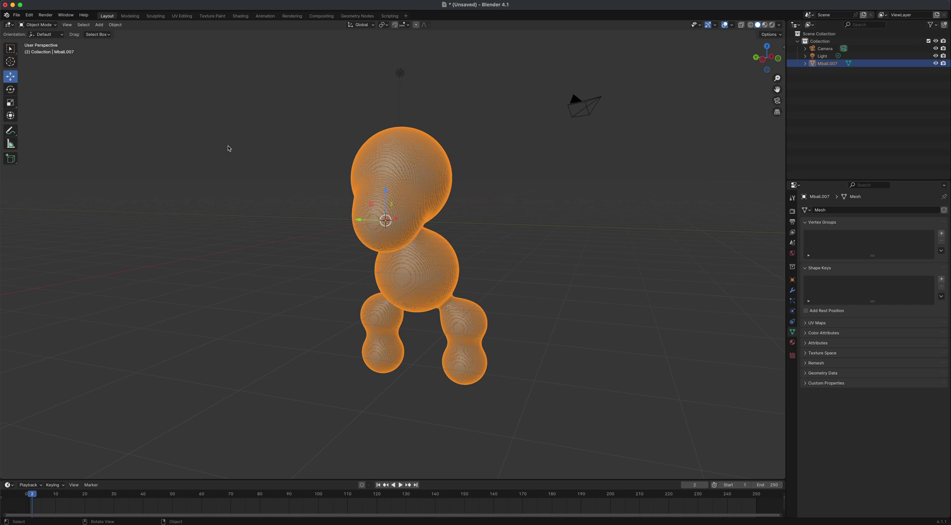
# - Start a new General scene, discarding the current one without saving
pyautogui.click(16, 14)
pyautogui.moveTo(29, 24)
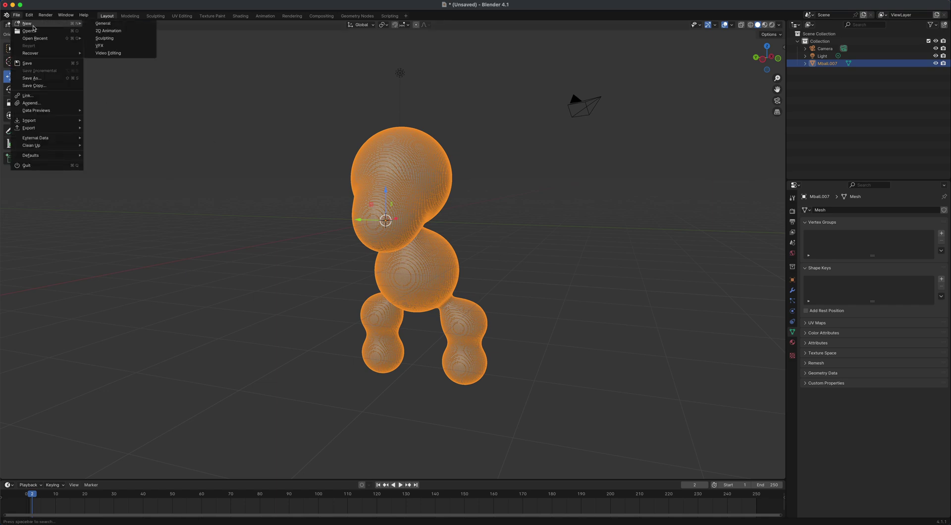
pyautogui.click(103, 23)
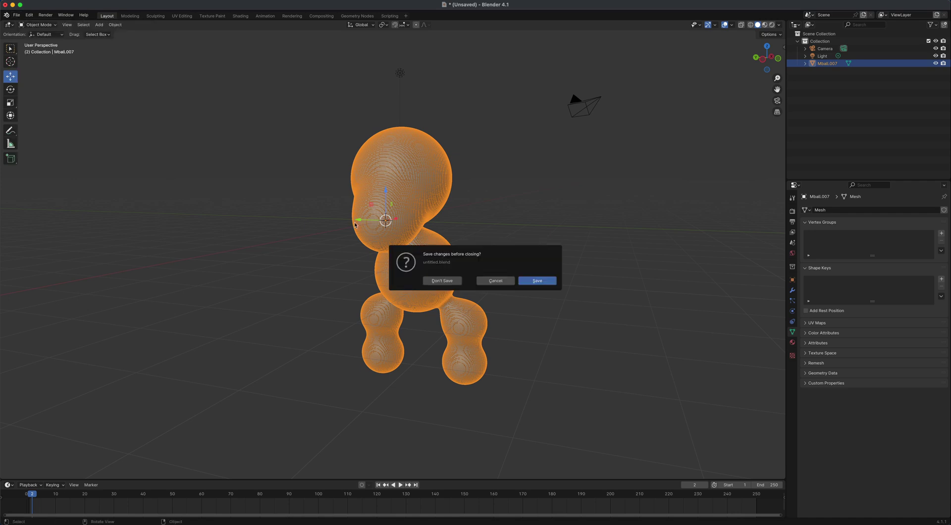
pyautogui.click(442, 280)
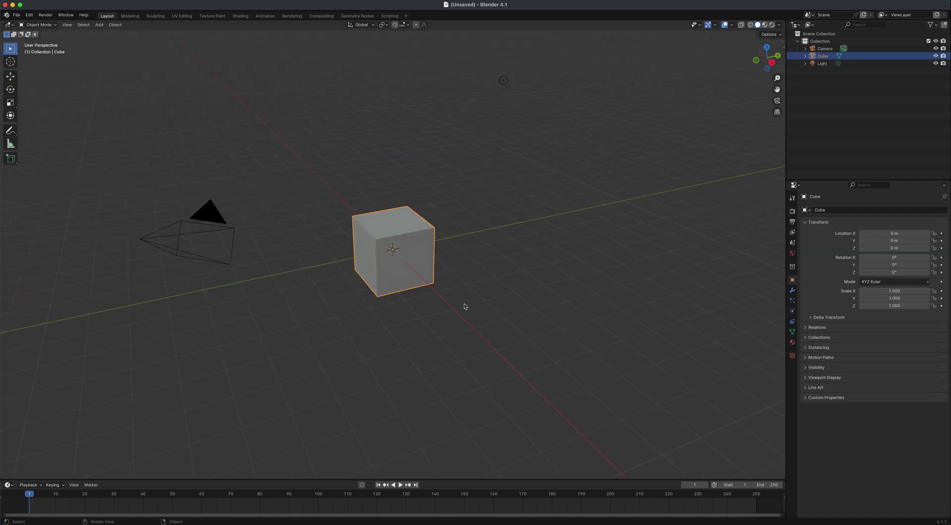
# - Delete the default cube and add a Ball metaball at the origin
pyautogui.click(384, 307)
pyautogui.click(382, 281)
pyautogui.press('Delete')
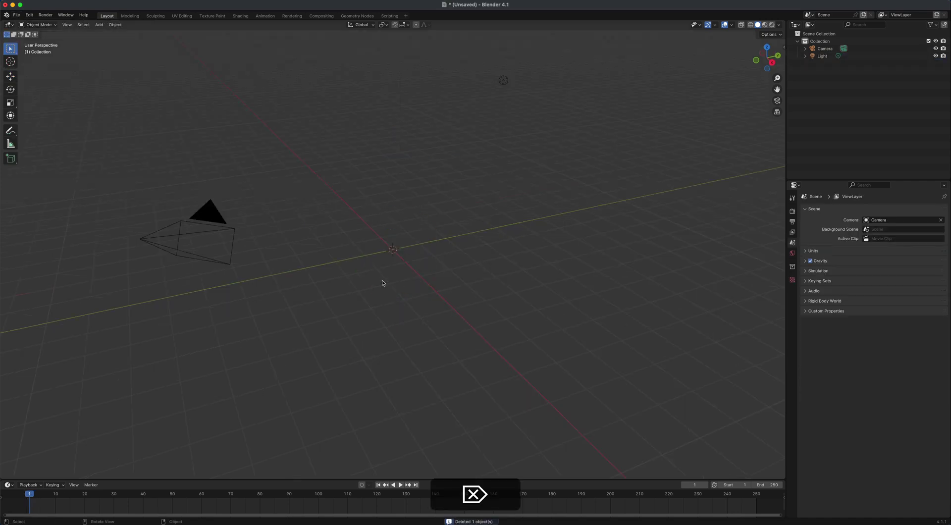
pyautogui.hotkey('shift', 'a')
pyautogui.moveTo(385, 281)
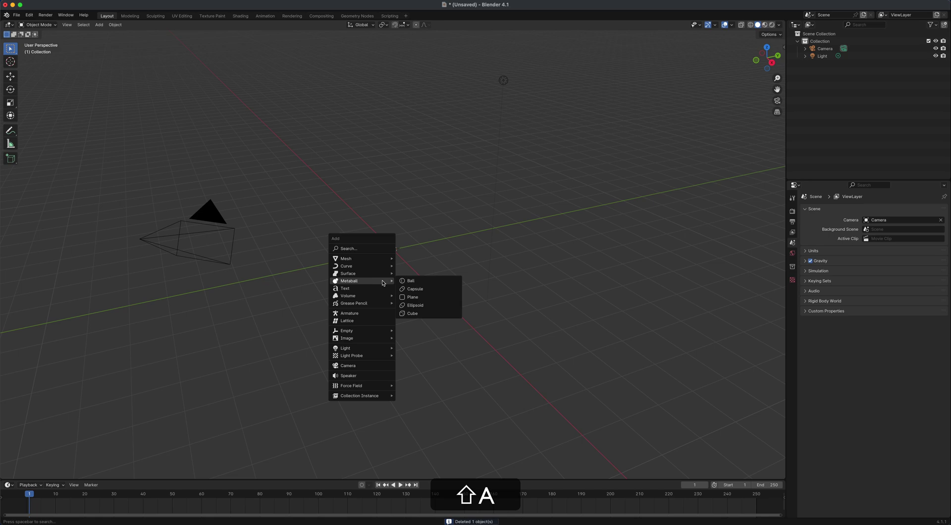
pyautogui.click(421, 286)
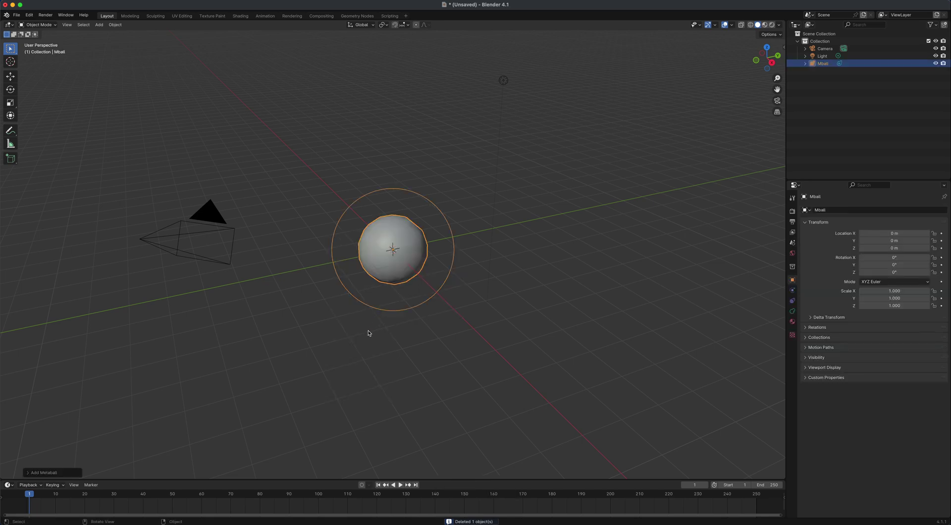
# - Duplicate the metaball twice, placing copies up-right and below the first
pyautogui.hotkey('shift', 'd')
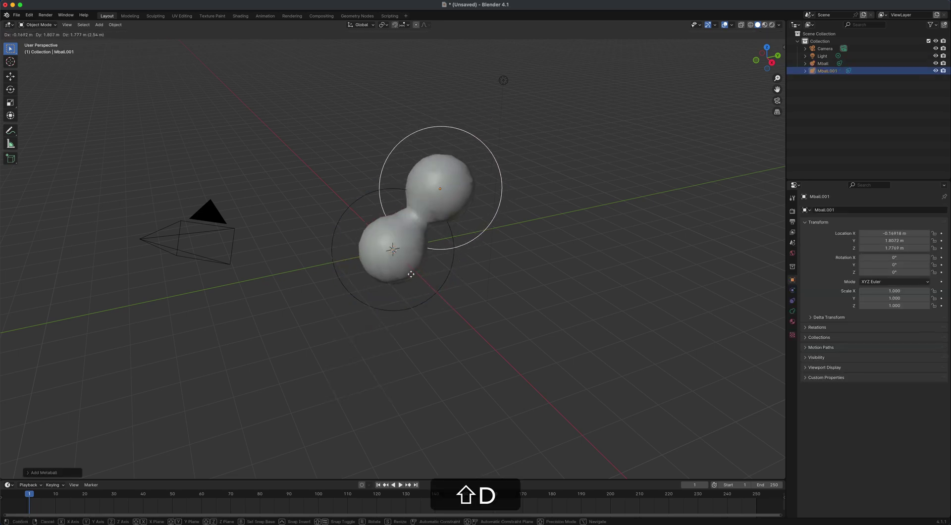
pyautogui.click(414, 272)
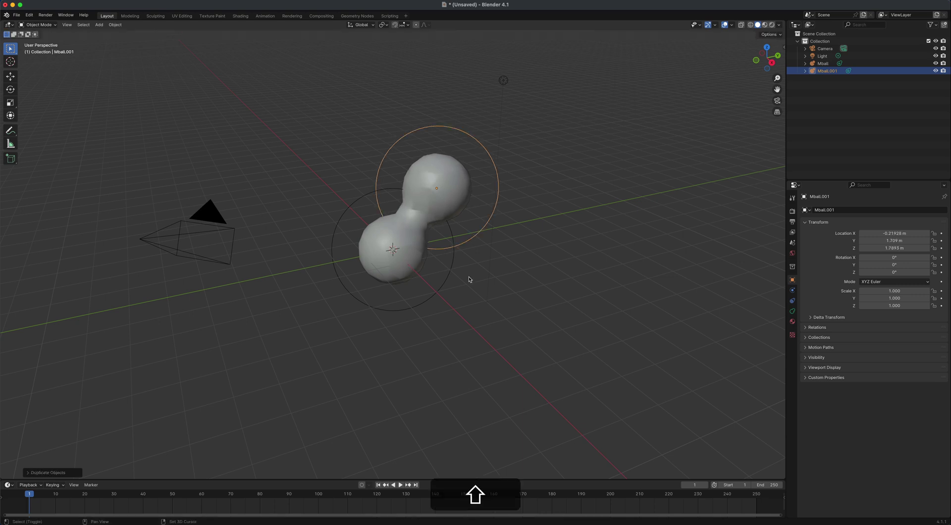
pyautogui.hotkey('shift', 'd')
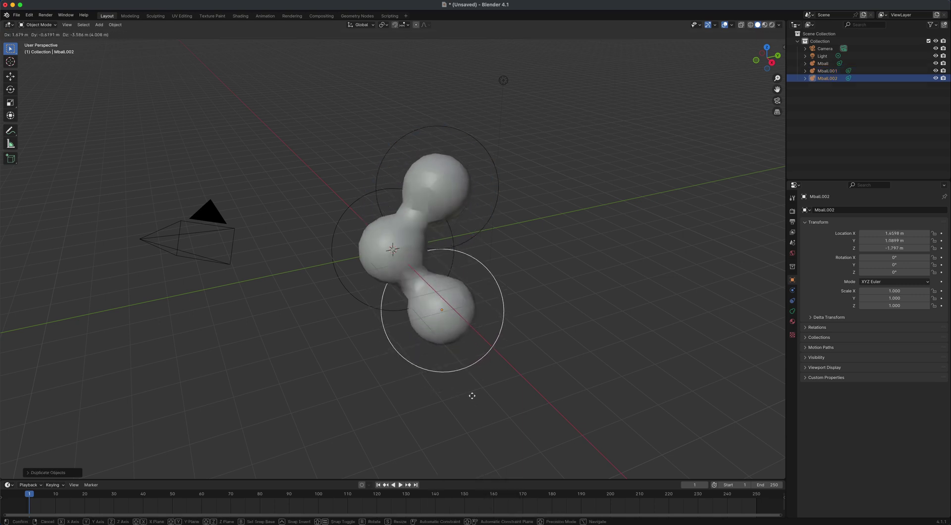
pyautogui.click(472, 400)
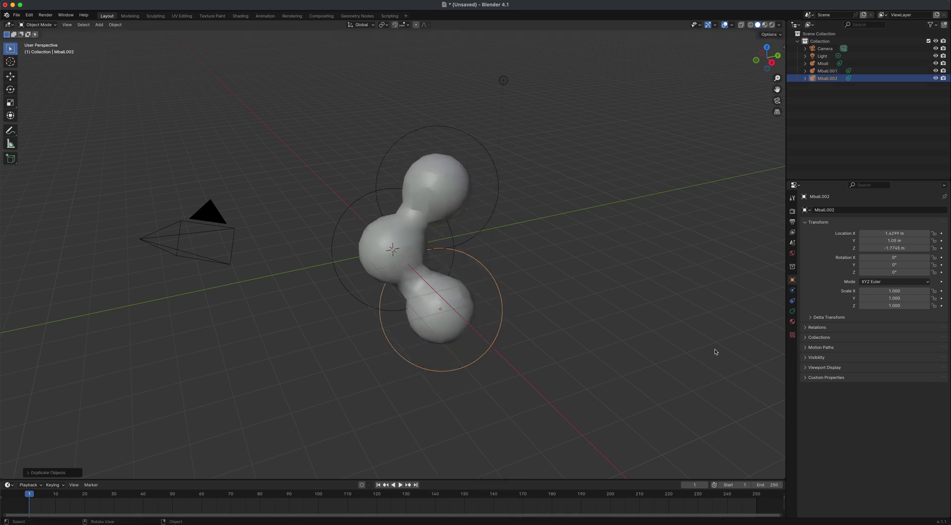
# - Set the metaball Resolution Viewport to 0.05 m
pyautogui.click(793, 311)
pyautogui.doubleClick(876, 233)
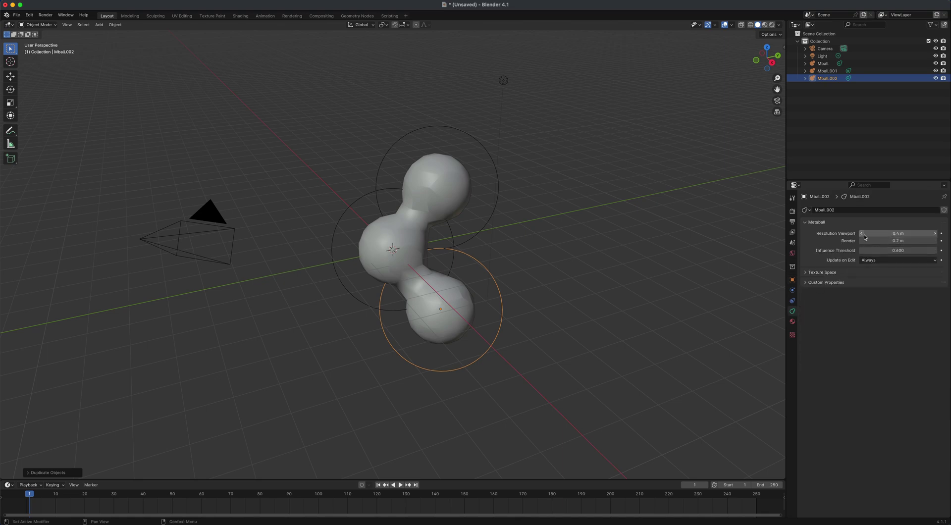
pyautogui.write('0.05')
pyautogui.press('Return')
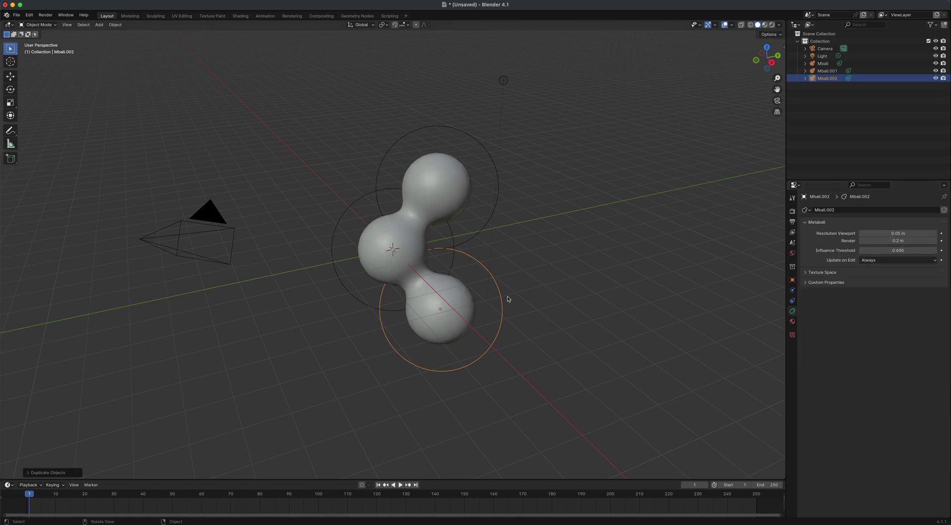
# - Confirm the third metaball's placement and nudge it right with the Move gizmo
pyautogui.moveTo(541, 317); pyautogui.dragTo(408, 245, button='middle')
pyautogui.moveTo(498, 322)
pyautogui.mouseDown(button='middle')
pyautogui.moveTo(543, 317)
pyautogui.moveTo(499, 326)
pyautogui.mouseUp(button='middle')
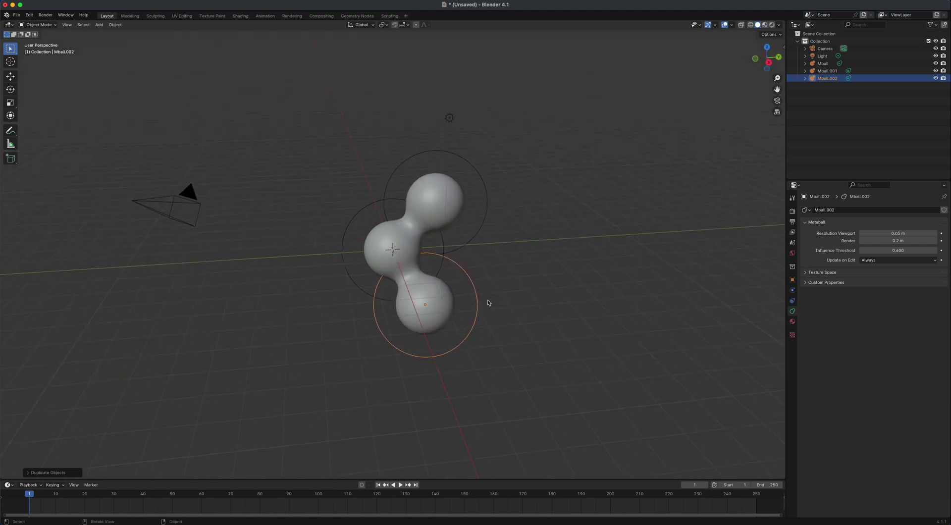
pyautogui.click(473, 311)
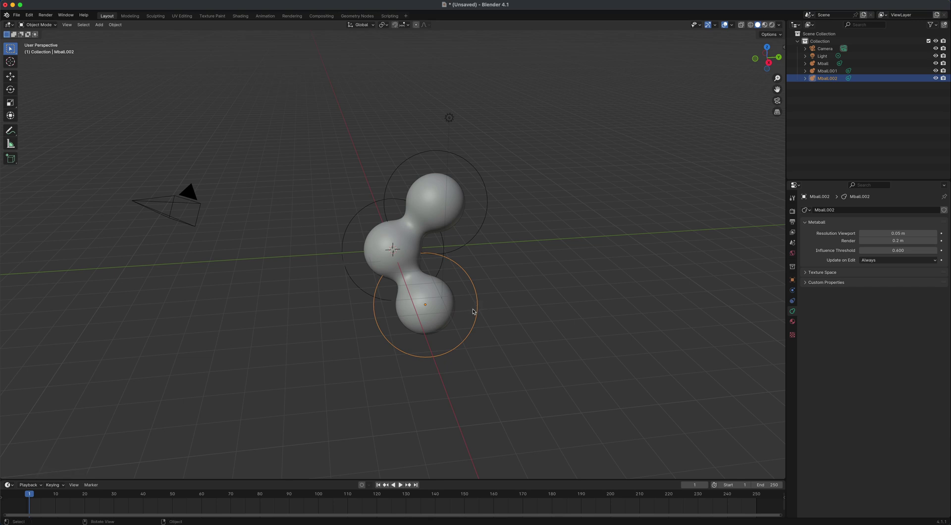
pyautogui.click(11, 78)
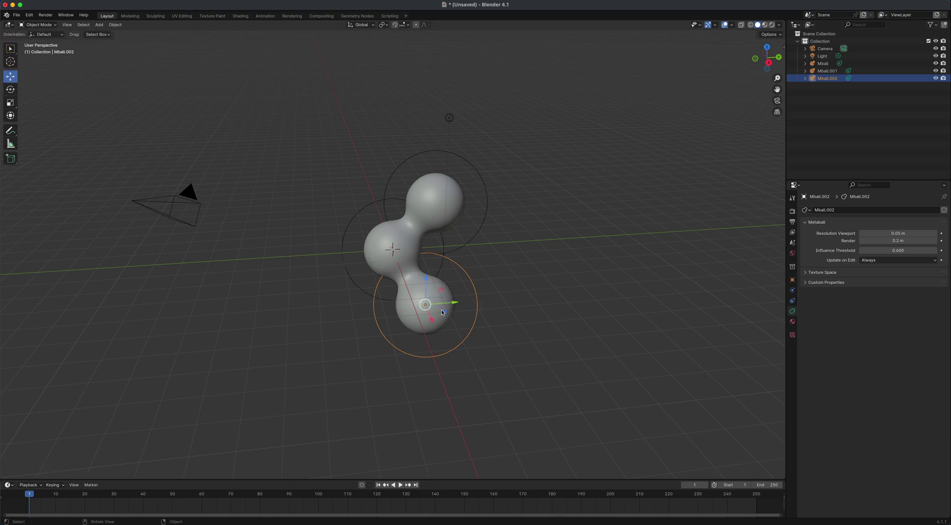
pyautogui.moveTo(443, 312)
pyautogui.mouseDown()
pyautogui.moveTo(364, 294)
pyautogui.moveTo(375, 304)
pyautogui.moveTo(420, 305)
pyautogui.moveTo(454, 286)
pyautogui.moveTo(444, 302)
pyautogui.moveTo(453, 300)
pyautogui.mouseUp()
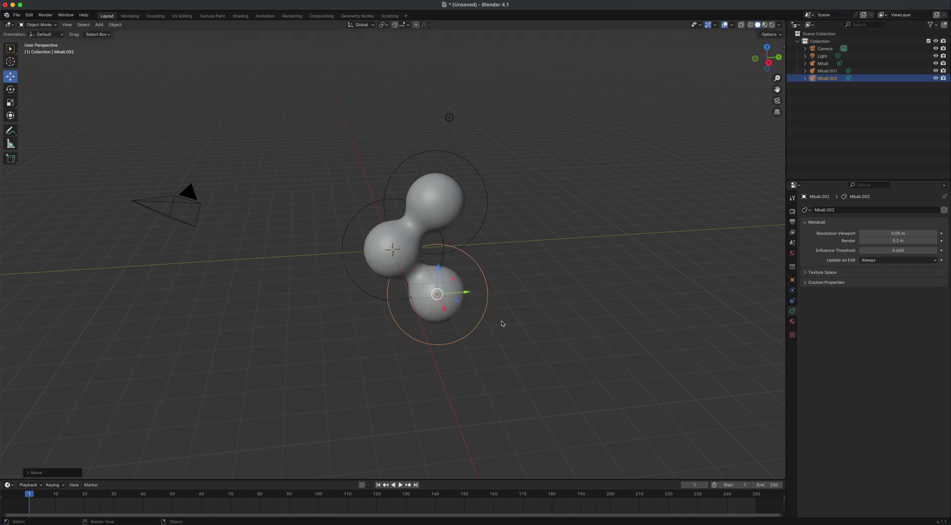
# - Set Influence Threshold to 1.000 and move Mball.002 up toward the other two
pyautogui.scroll(-5, 529, 327)
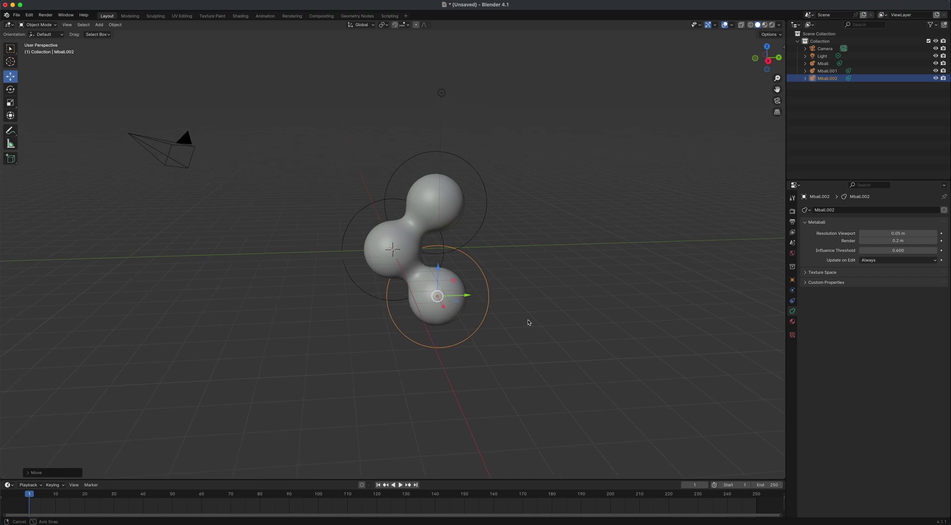
pyautogui.scroll(-4, 523, 320)
pyautogui.moveTo(454, 283)
pyautogui.mouseDown()
pyautogui.moveTo(414, 208)
pyautogui.moveTo(373, 164)
pyautogui.moveTo(453, 246)
pyautogui.moveTo(440, 293)
pyautogui.moveTo(444, 282)
pyautogui.mouseUp()
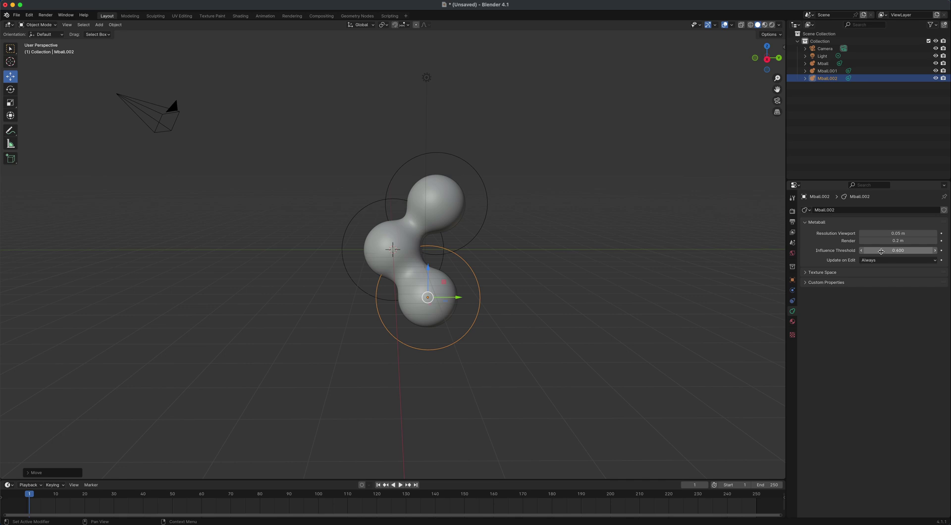
pyautogui.moveTo(862, 251)
pyautogui.mouseDown()
pyautogui.moveTo(887, 252)
pyautogui.moveTo(832, 252)
pyautogui.moveTo(891, 252)
pyautogui.moveTo(872, 252)
pyautogui.mouseUp()
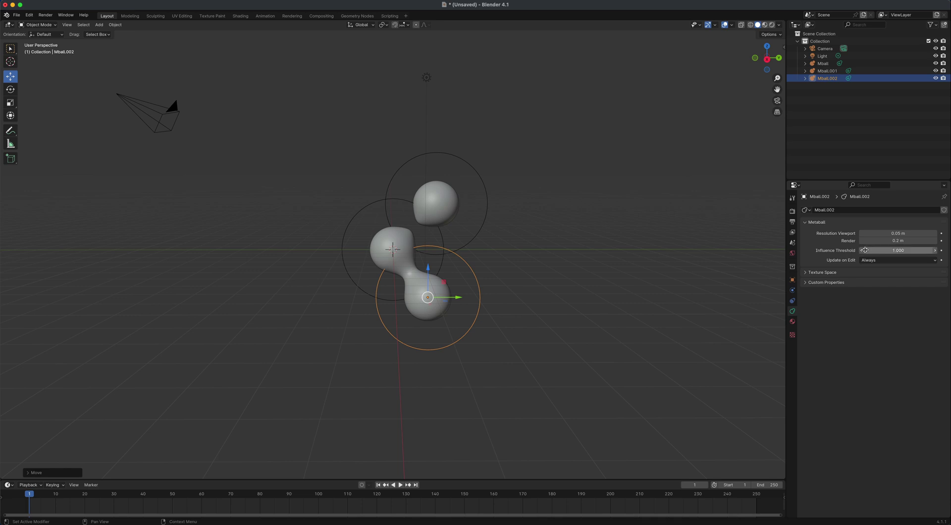
pyautogui.moveTo(444, 282); pyautogui.dragTo(465, 247)
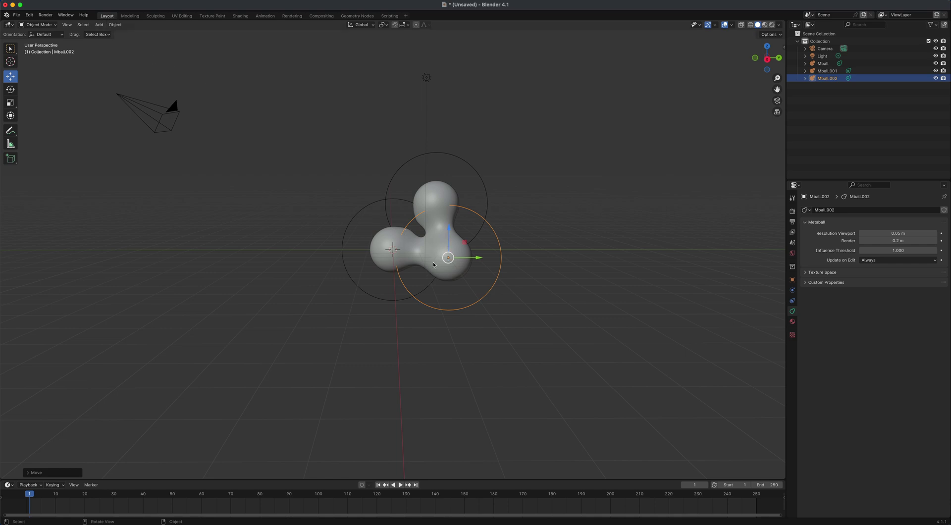
# - In Edit Mode, duplicate Mball.002's ball element and place the copy to the right
pyautogui.press('Tab')
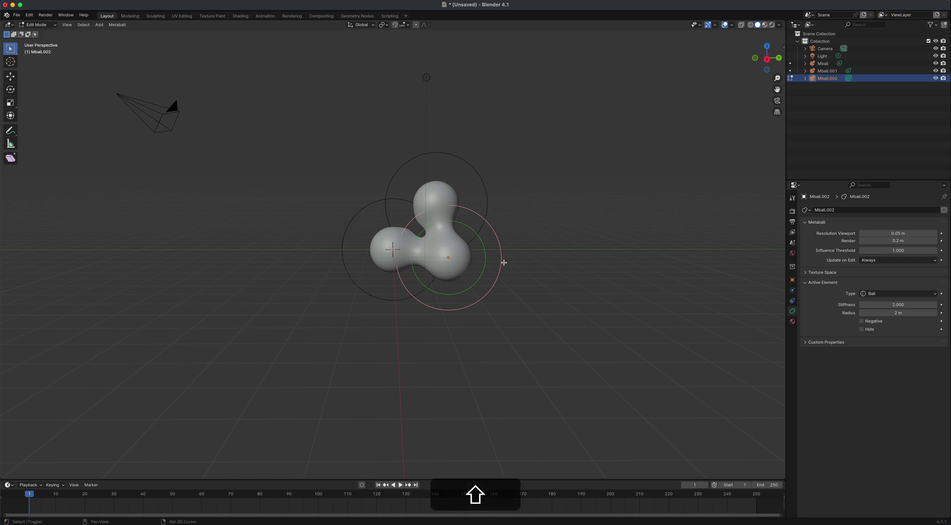
pyautogui.hotkey('shift', 'd')
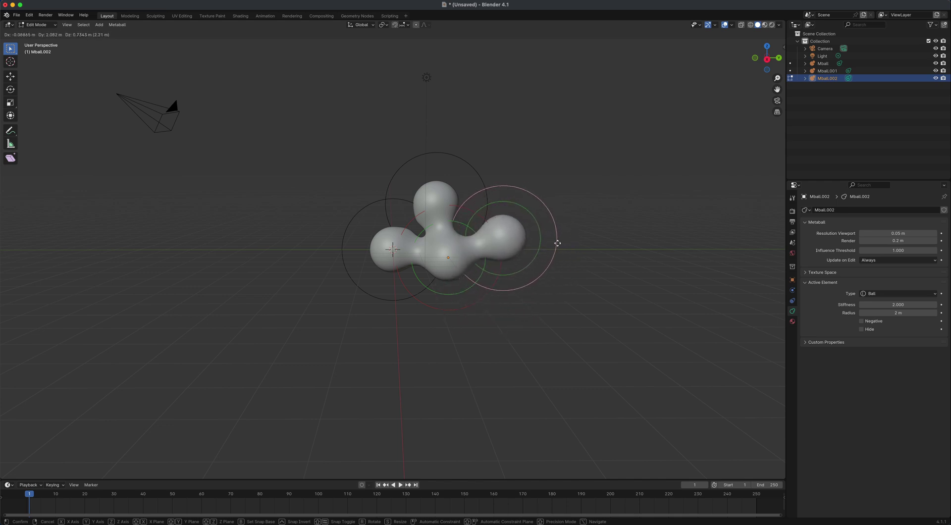
pyautogui.click(556, 243)
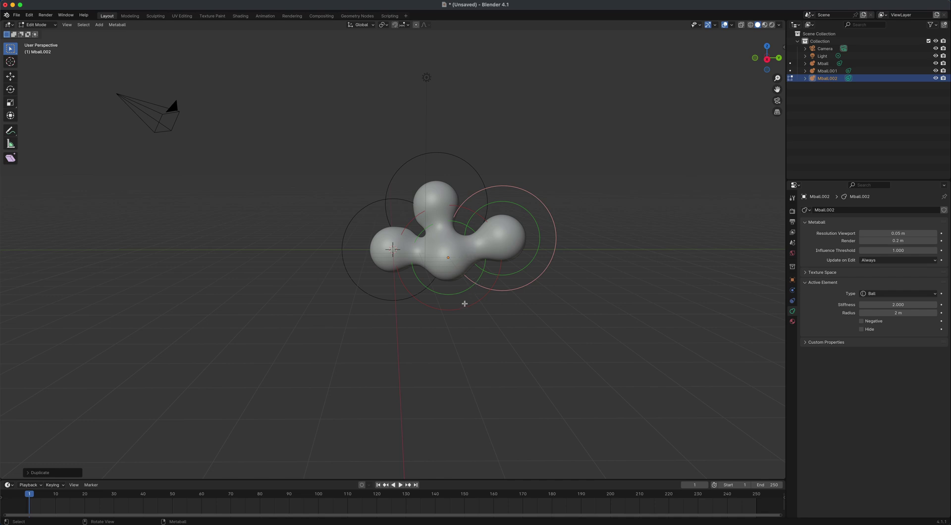
# - Back in Object Mode, undo Mball.002's duplicated ball element and drag the timeline area taller
pyautogui.press('Tab')
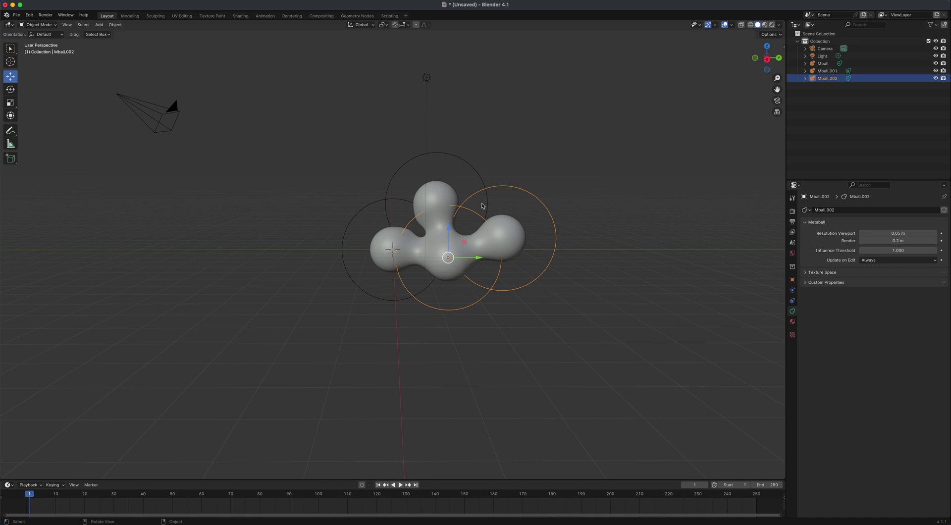
pyautogui.click(826, 72)
pyautogui.click(825, 78)
pyautogui.press('super+z')
pyautogui.press('super+z')
pyautogui.press('super+z')
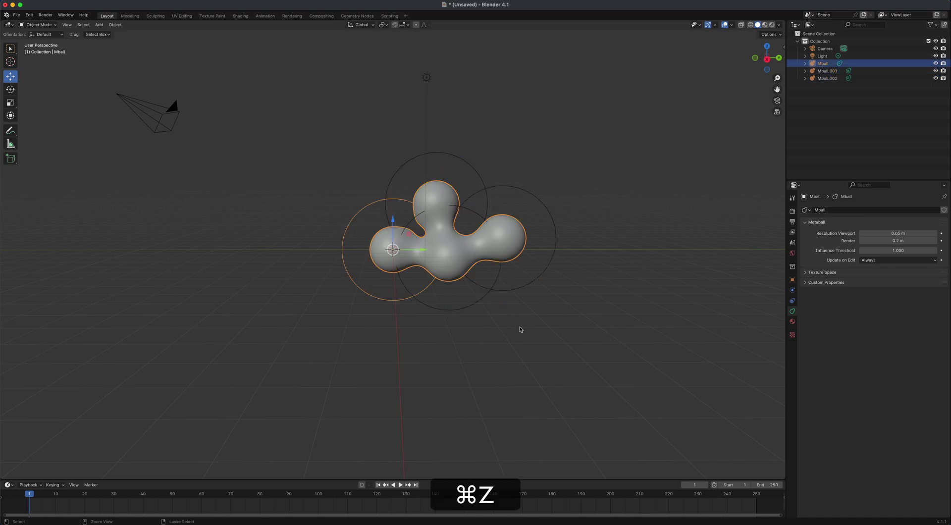
pyautogui.press('super+z')
pyautogui.press('super+z')
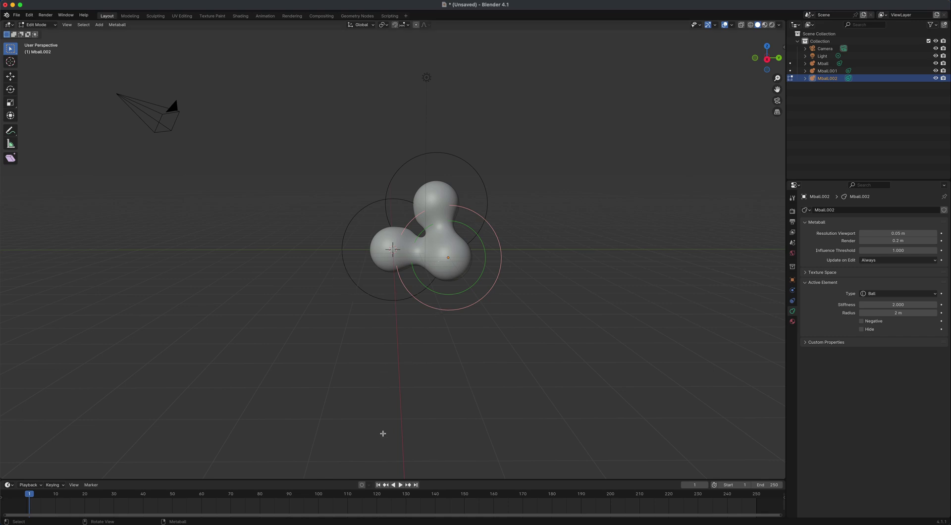
pyautogui.moveTo(345, 478); pyautogui.dragTo(361, 346)
# - Turn on Auto Keying and key the metaball's frame-1 position below the others
pyautogui.press('Tab')
pyautogui.hotkey('alt', 'a')
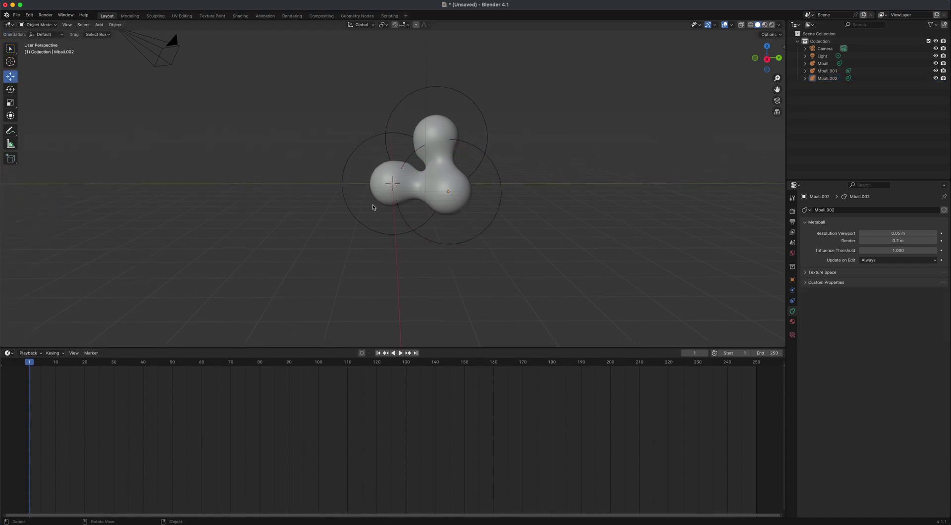
pyautogui.click(367, 155)
pyautogui.click(362, 354)
pyautogui.moveTo(411, 172); pyautogui.dragTo(484, 226)
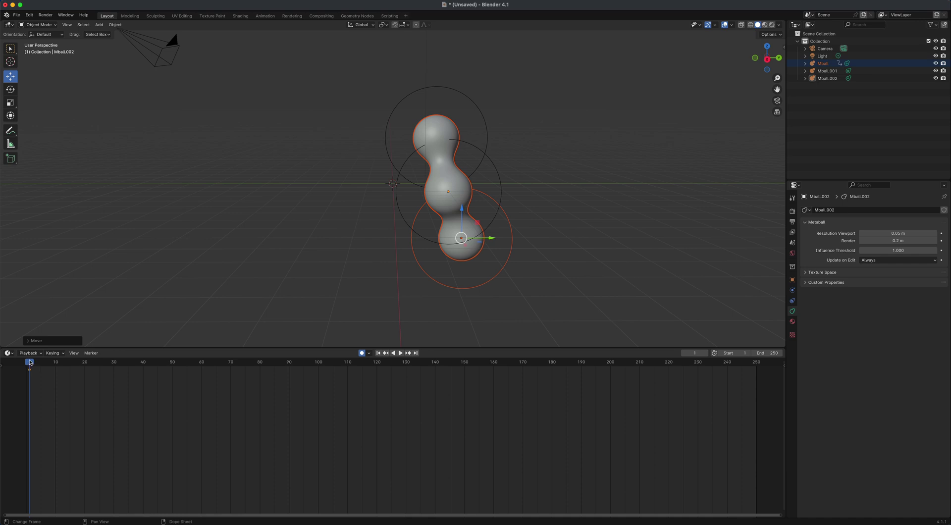
# - At frame 100, move the lower metaball up and right, then preview playback
pyautogui.moveTo(29, 364); pyautogui.dragTo(317, 375)
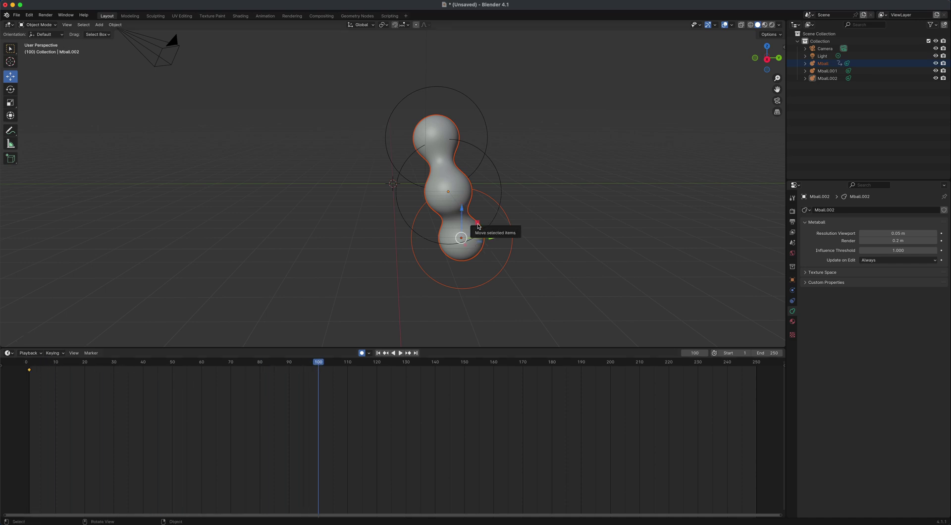
pyautogui.moveTo(479, 228); pyautogui.dragTo(509, 144)
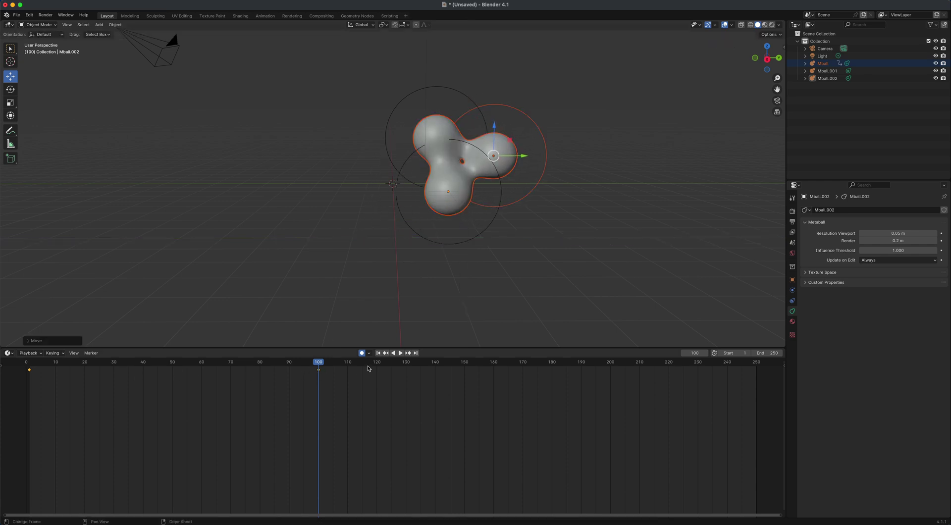
pyautogui.click(378, 353)
pyautogui.click(401, 353)
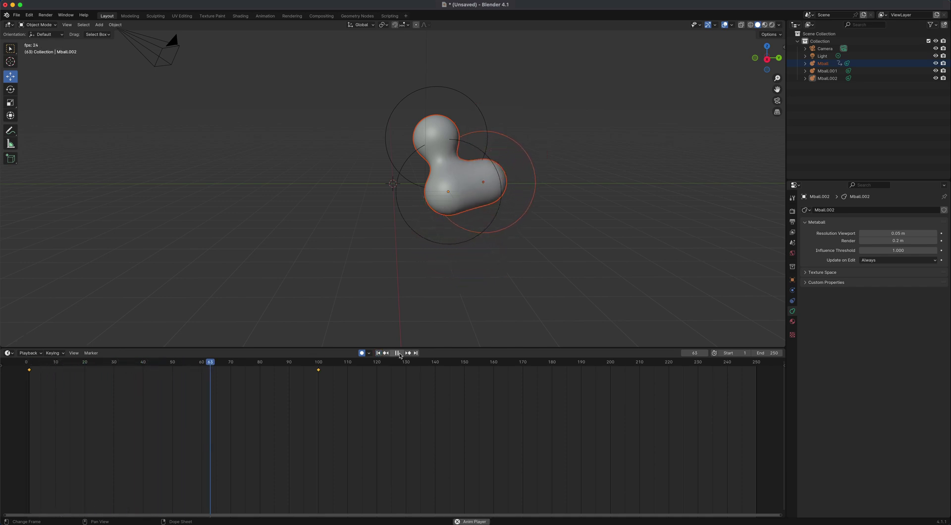
pyautogui.click(399, 353)
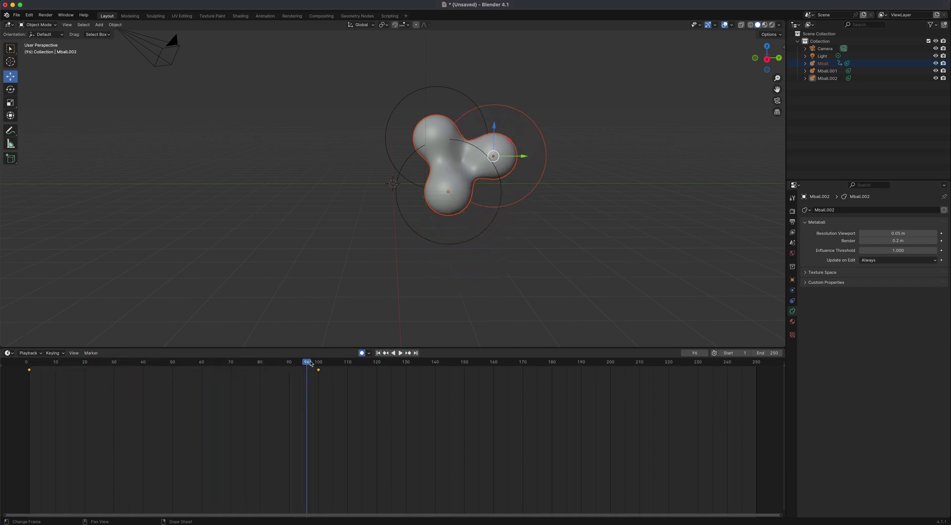
# - At frame 50, move the metaball left, then replay and return to frame 1
pyautogui.moveTo(311, 364); pyautogui.dragTo(173, 362)
pyautogui.moveTo(493, 182); pyautogui.dragTo(413, 180)
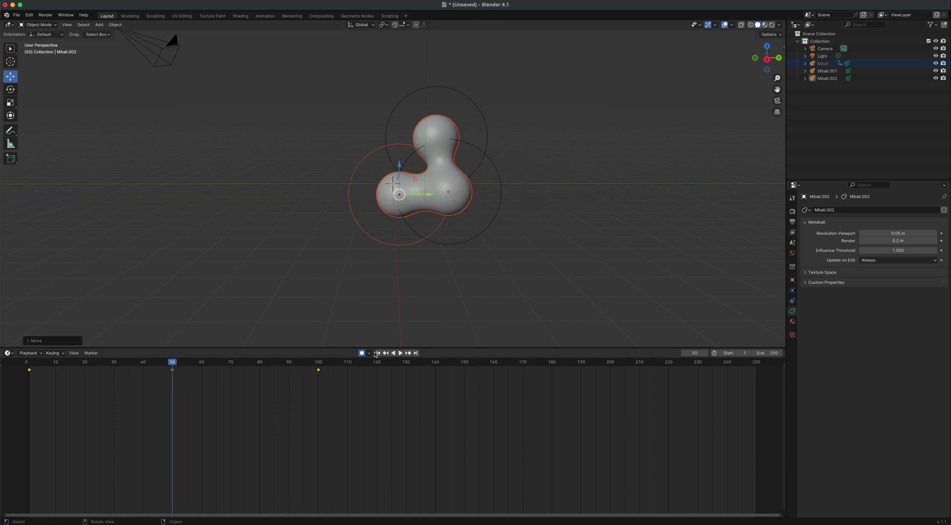
pyautogui.click(378, 353)
pyautogui.click(400, 353)
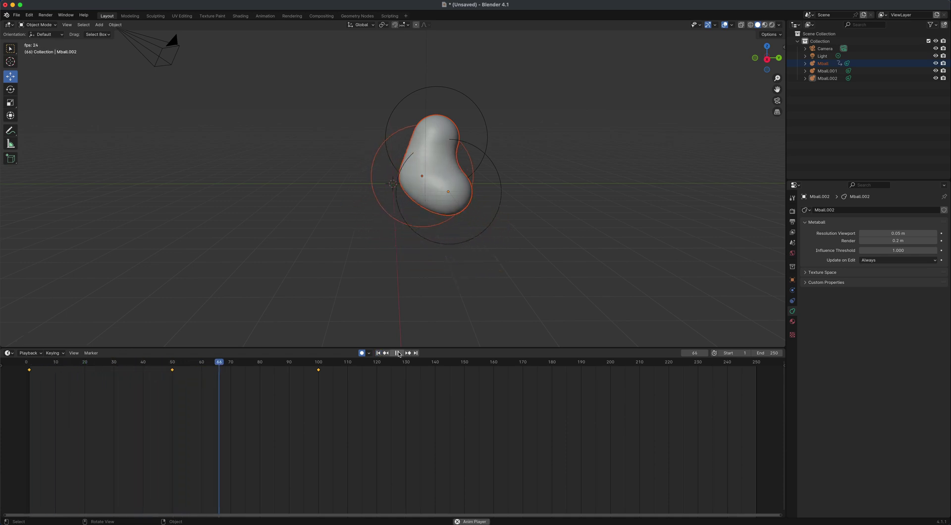
pyautogui.click(398, 353)
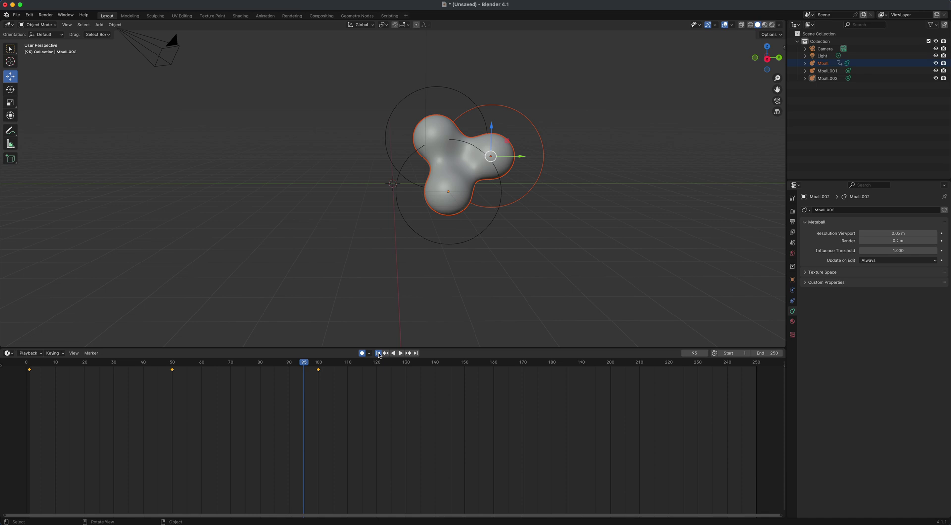
pyautogui.click(378, 353)
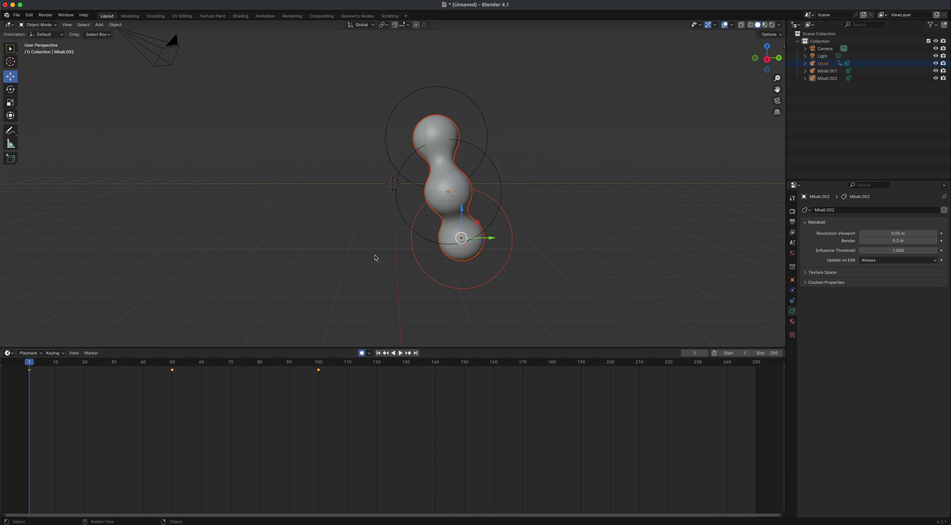
# - Key Mball.001's frame-1 position and move it below the others at frame 100
pyautogui.click(394, 120)
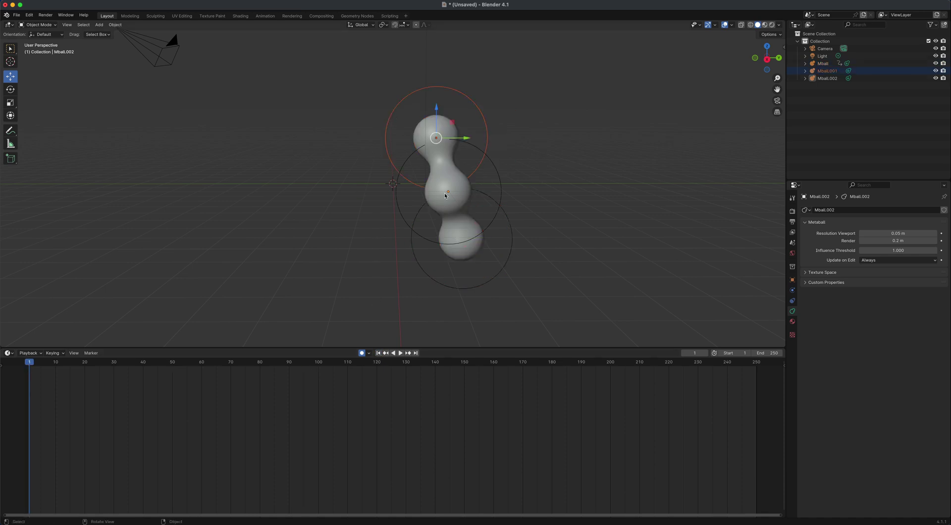
pyautogui.moveTo(452, 123); pyautogui.dragTo(421, 142)
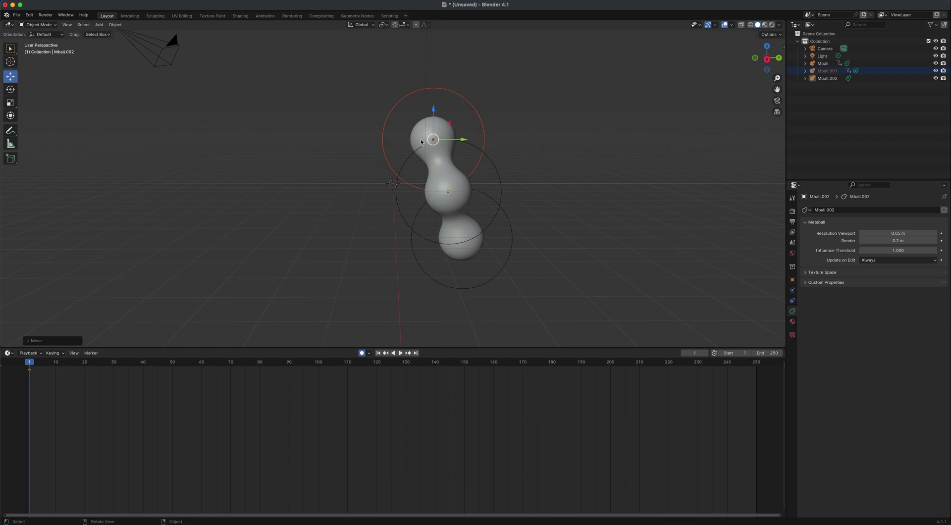
pyautogui.click(320, 370)
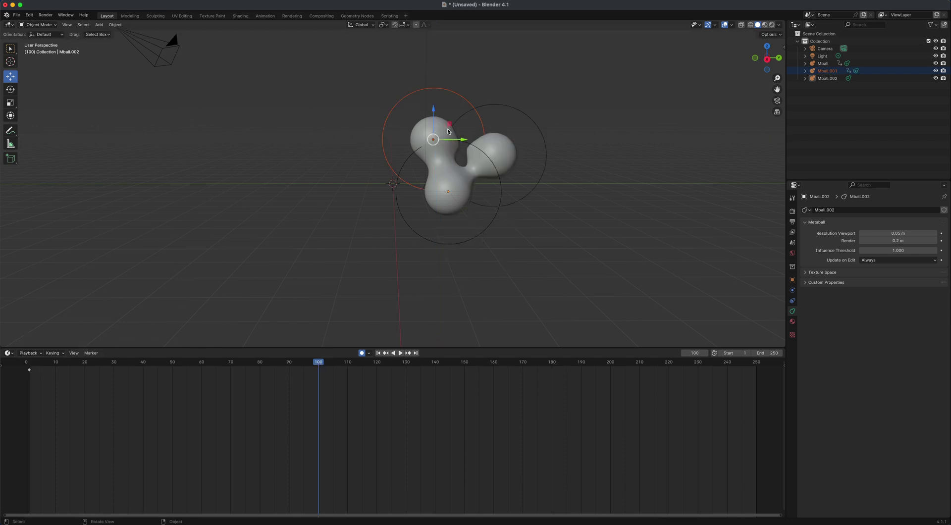
pyautogui.moveTo(446, 130); pyautogui.dragTo(471, 223)
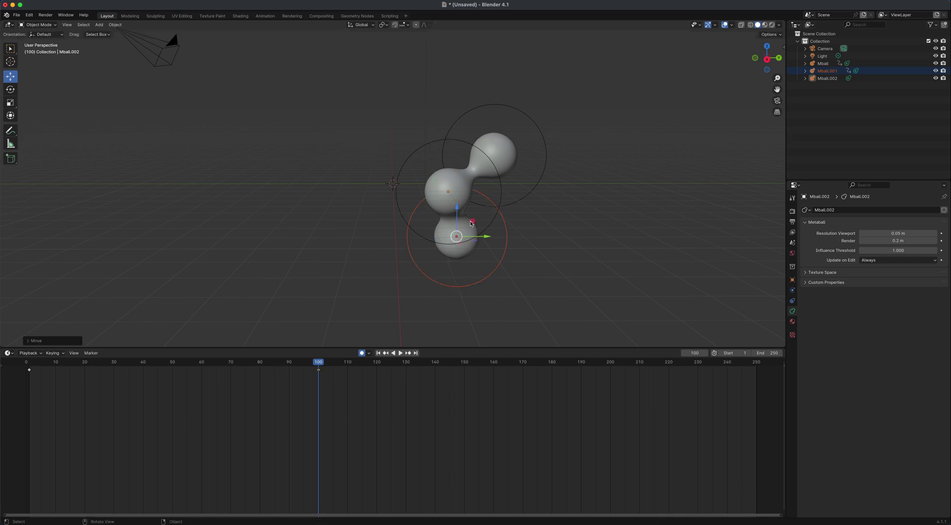
pyautogui.click(379, 353)
pyautogui.click(401, 352)
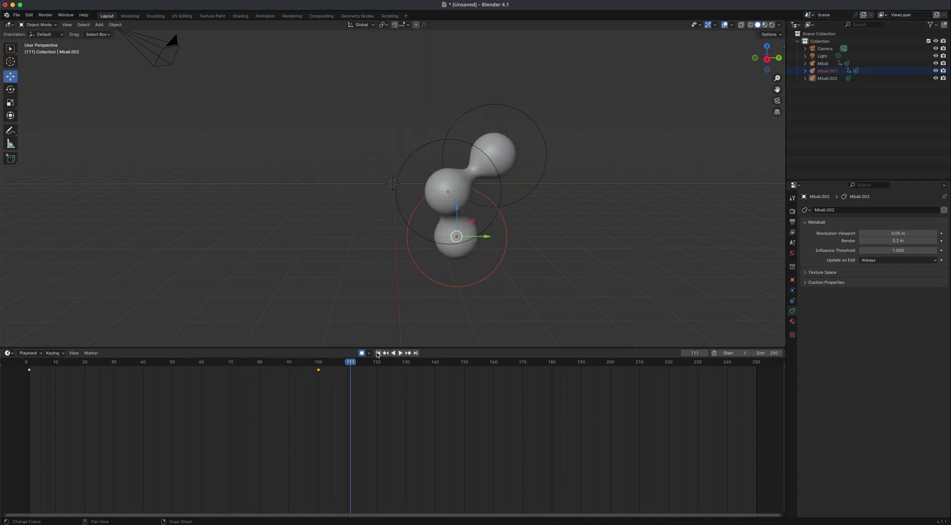
pyautogui.press('Escape')
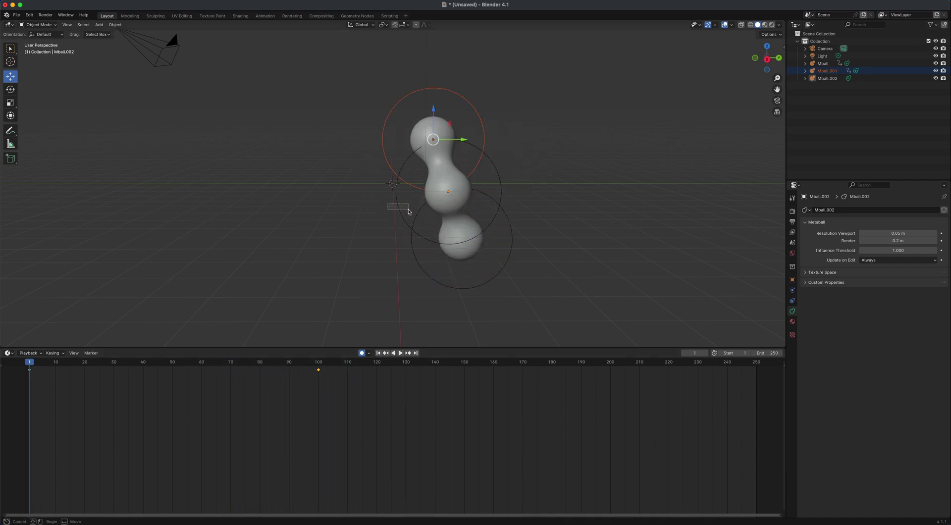
# - Key the middle metaball at frame 1 and shift it down-right at frame 100
pyautogui.click(409, 212)
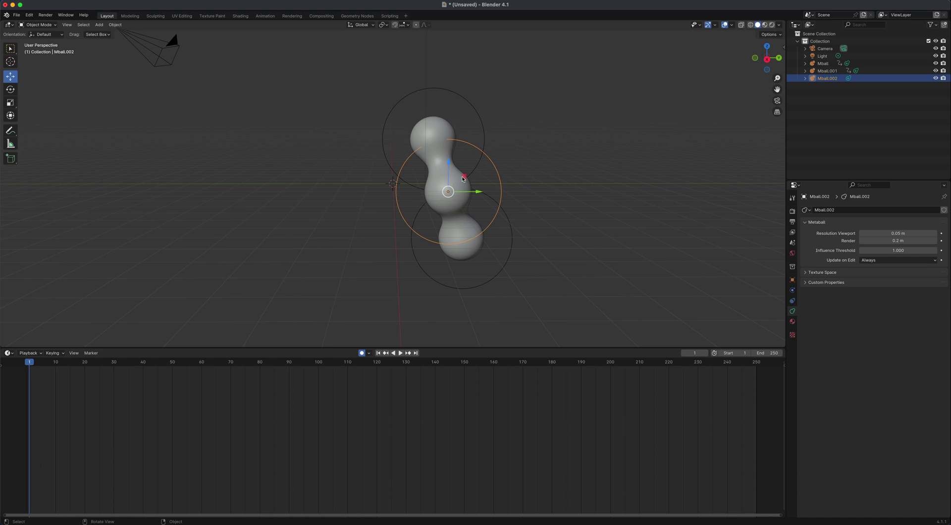
pyautogui.moveTo(463, 179); pyautogui.dragTo(465, 178)
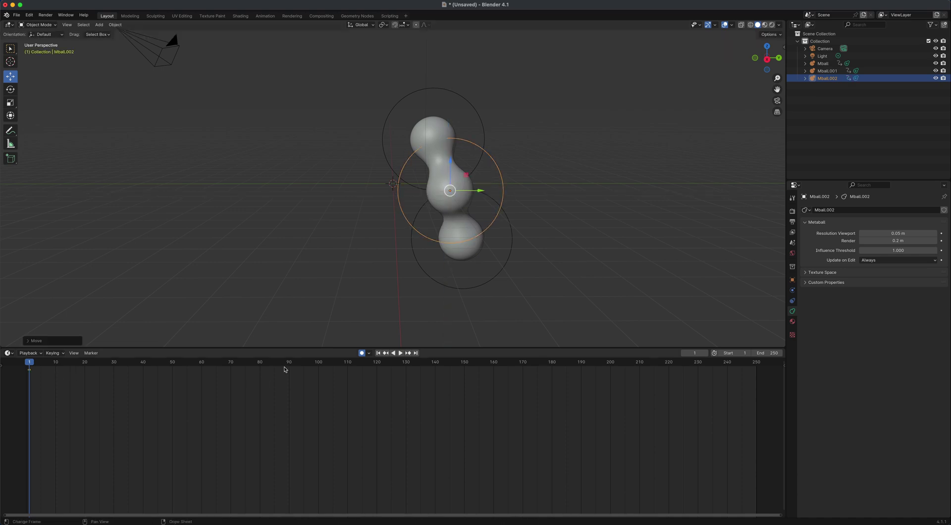
pyautogui.click(318, 370)
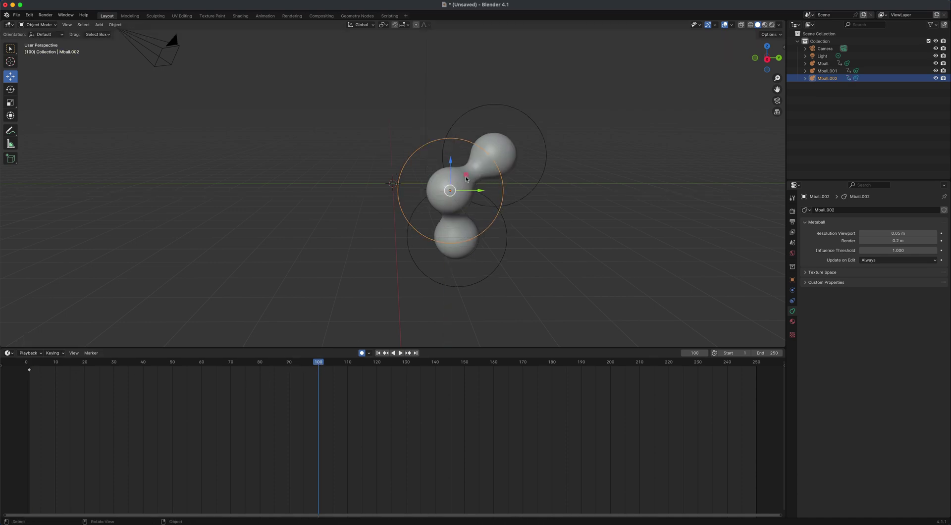
pyautogui.moveTo(467, 178); pyautogui.dragTo(519, 198)
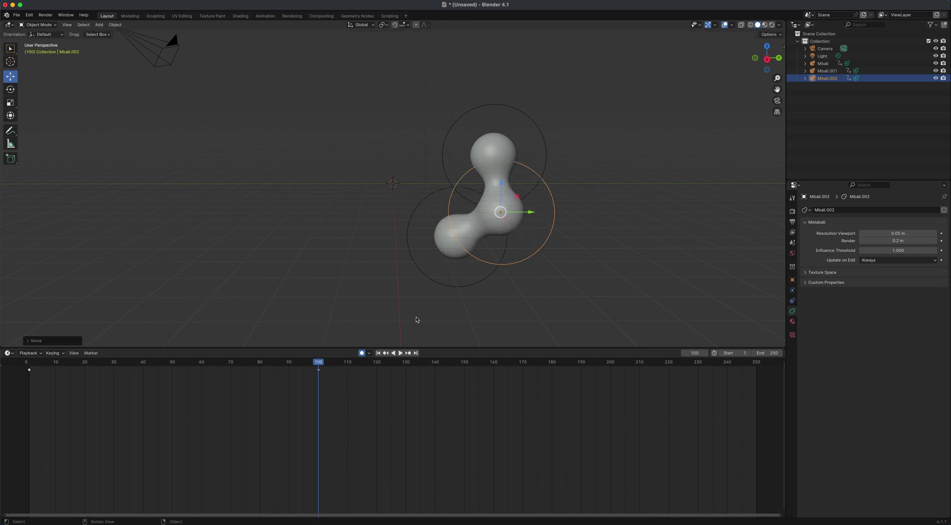
pyautogui.click(378, 353)
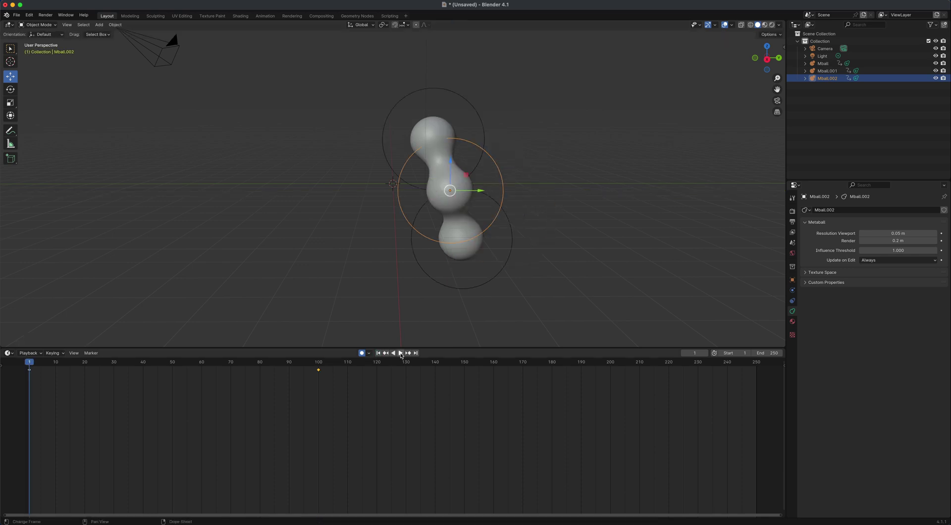
# - Set the animation end frame to 100
pyautogui.click(772, 353)
pyautogui.write('100')
pyautogui.press('Return')
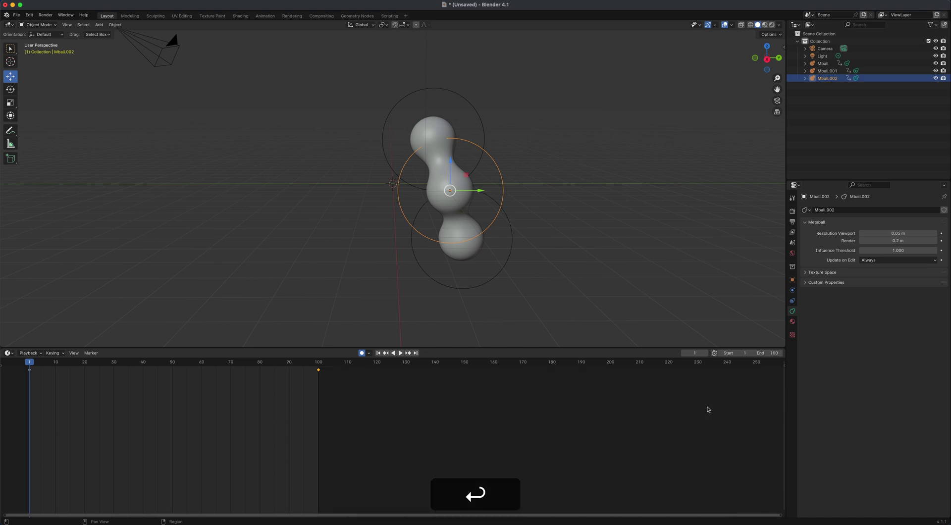
# - Play back the merging motion, stop it, and select the top metaball
pyautogui.press('space')
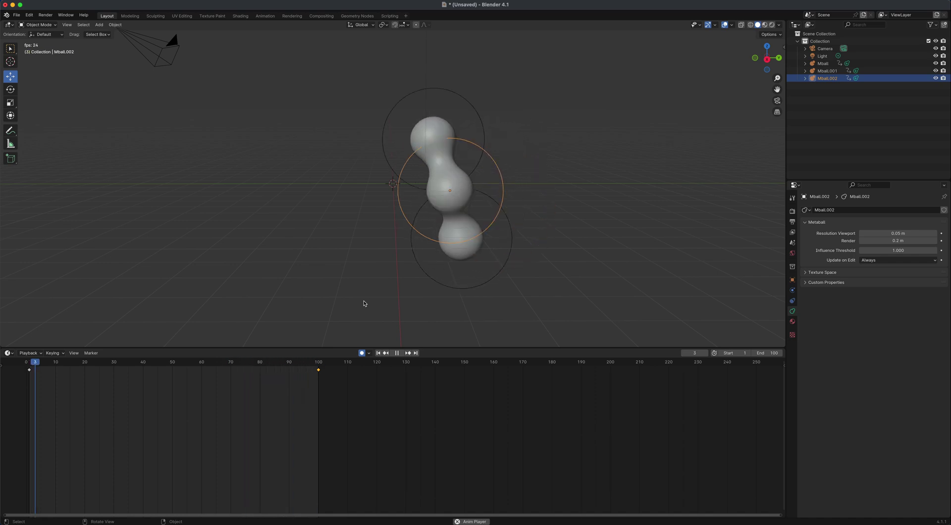
pyautogui.click(397, 353)
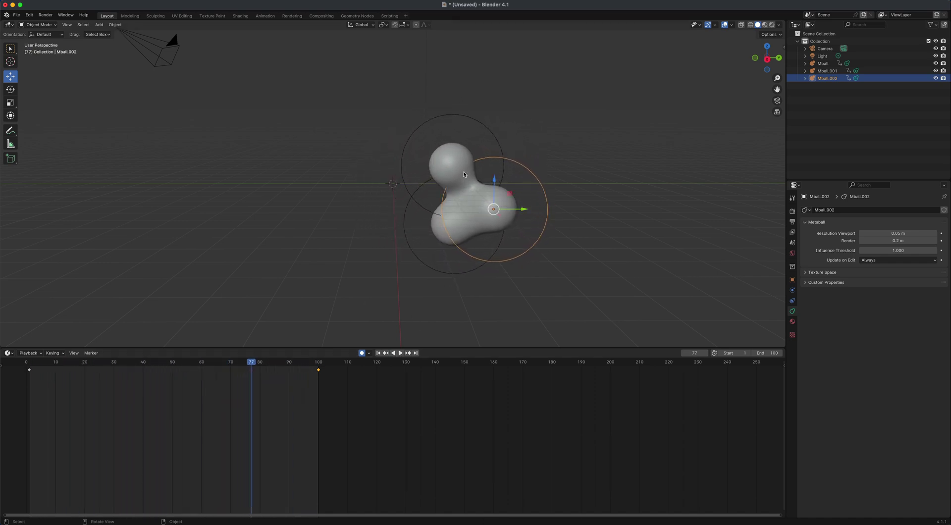
pyautogui.click(464, 174)
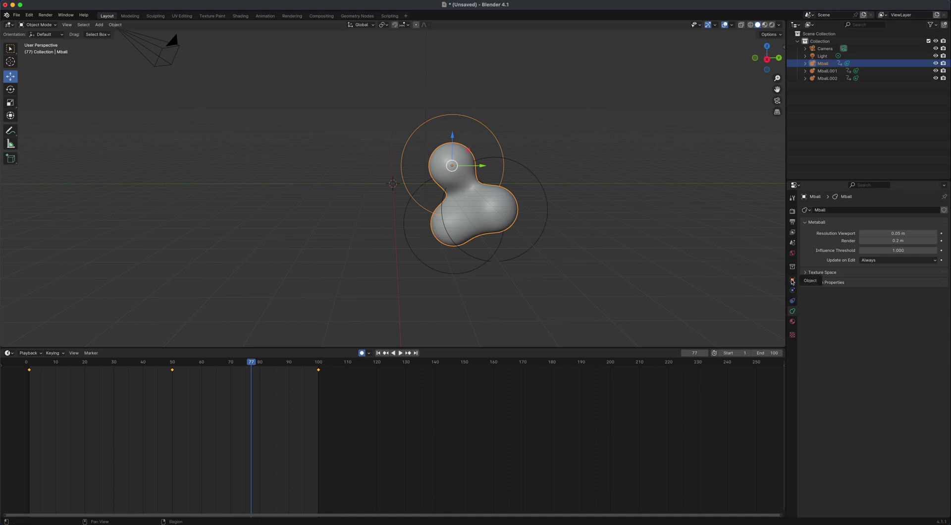
# - Create a new material for the metaballs and show it in Material Preview
pyautogui.click(792, 321)
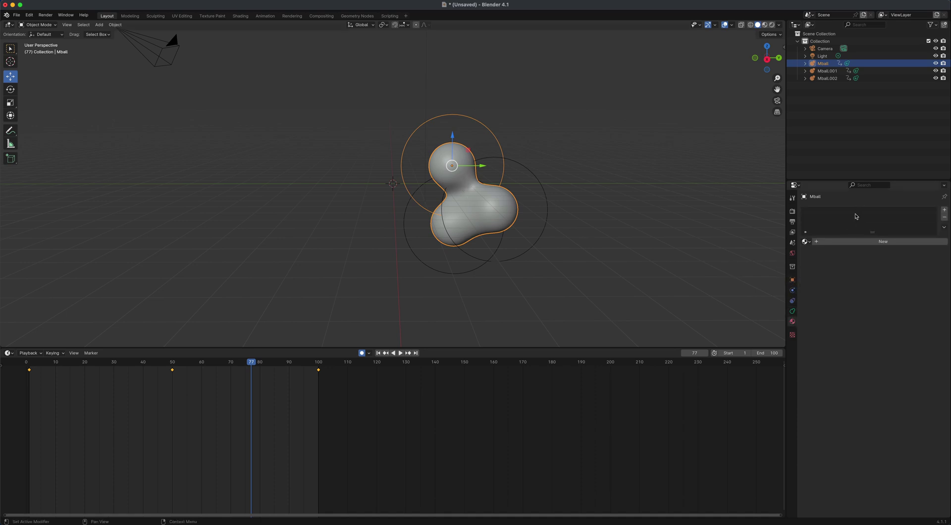
pyautogui.click(869, 242)
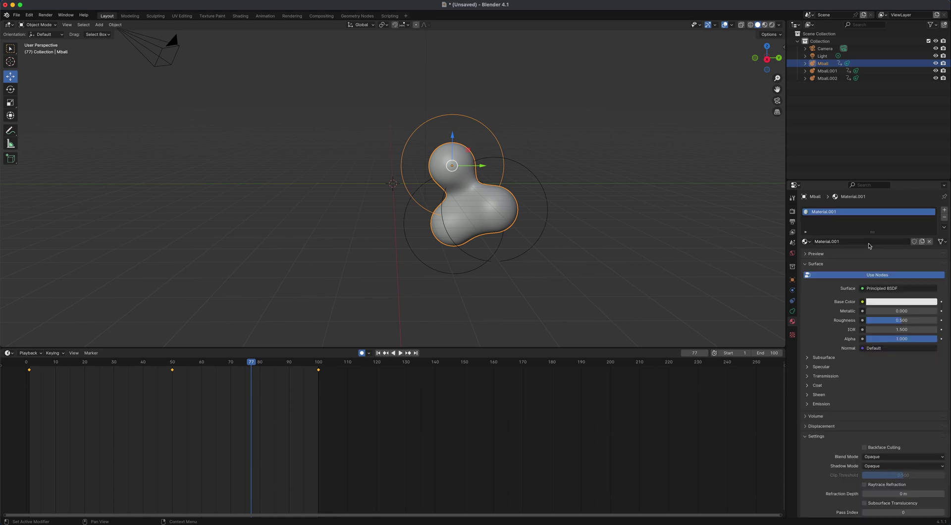
pyautogui.click(882, 302)
pyautogui.moveTo(907, 226); pyautogui.dragTo(915, 241)
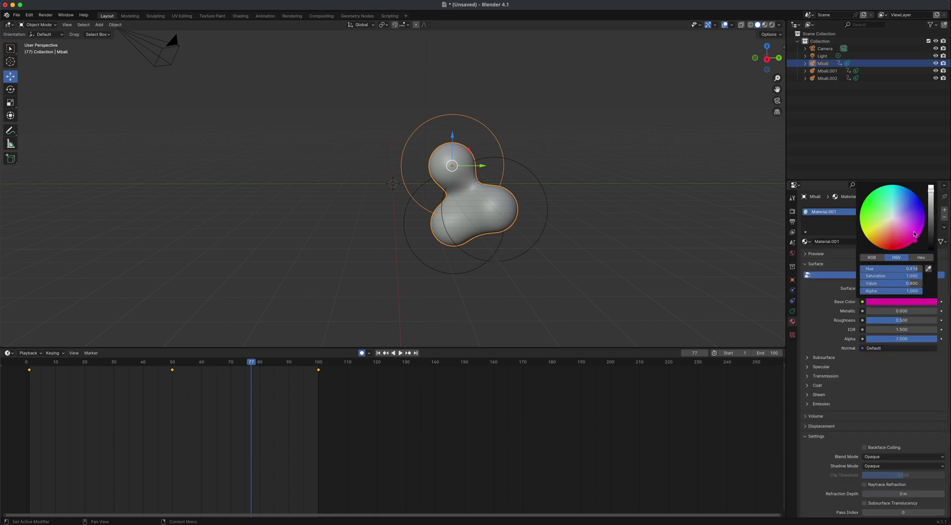
pyautogui.click(765, 25)
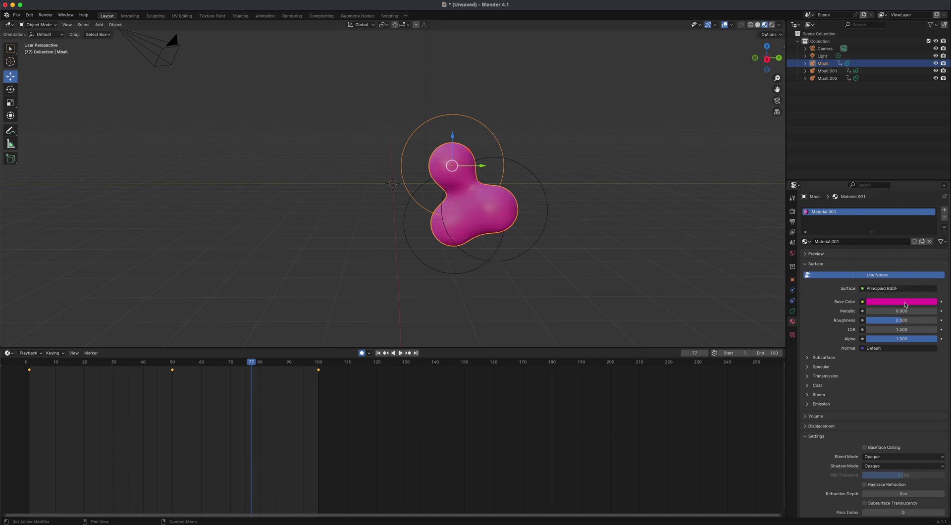
# - Lower the roughness, keep metallic at 0, set a light blue base colour, and play
pyautogui.moveTo(886, 325); pyautogui.dragTo(858, 325)
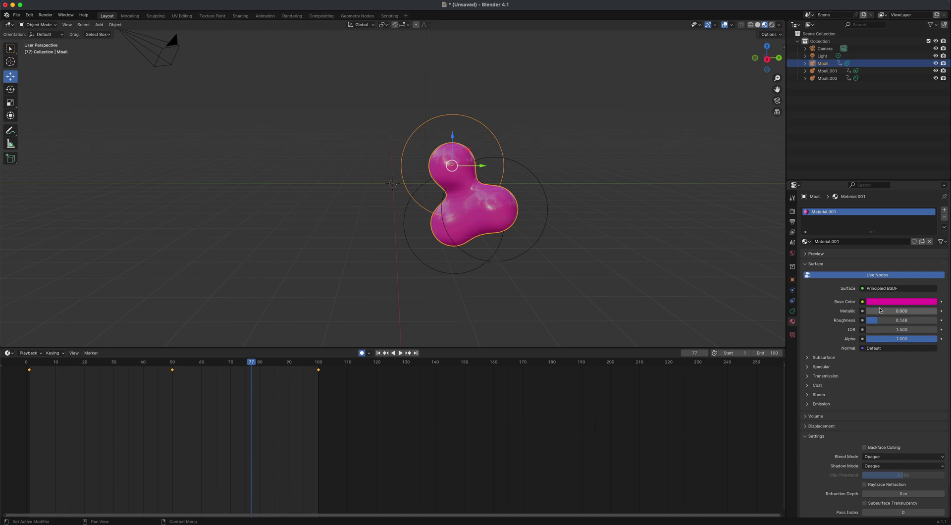
pyautogui.moveTo(877, 313)
pyautogui.mouseDown()
pyautogui.moveTo(892, 314)
pyautogui.moveTo(877, 313)
pyautogui.mouseUp()
pyautogui.click(891, 302)
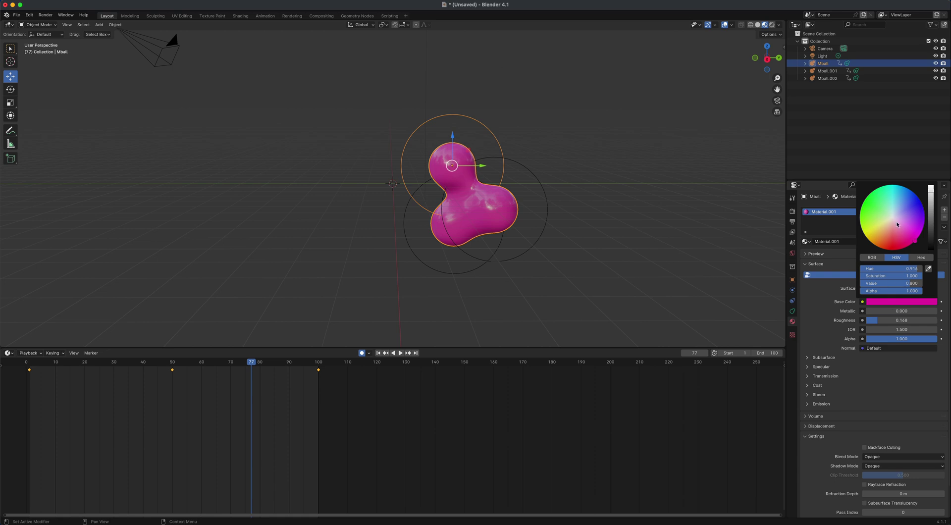
pyautogui.click(914, 203)
pyautogui.moveTo(913, 192); pyautogui.dragTo(910, 188)
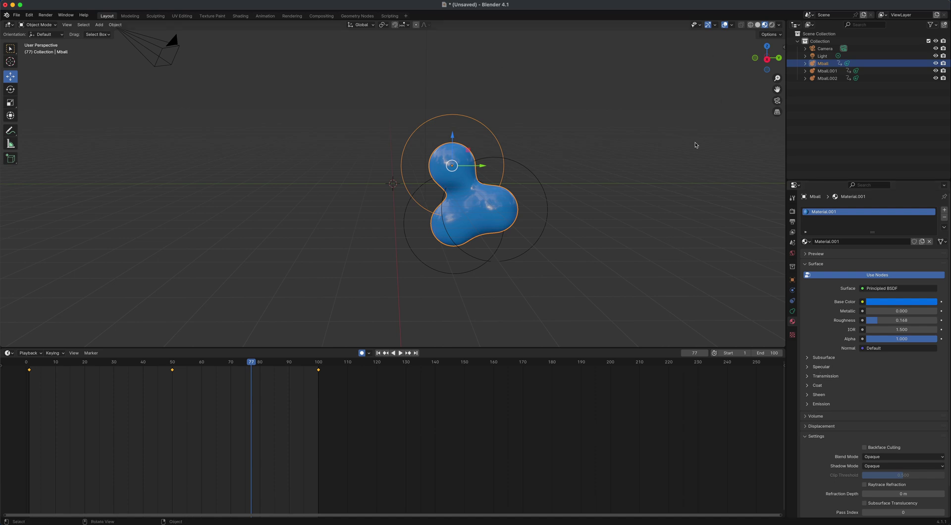
pyautogui.click(400, 353)
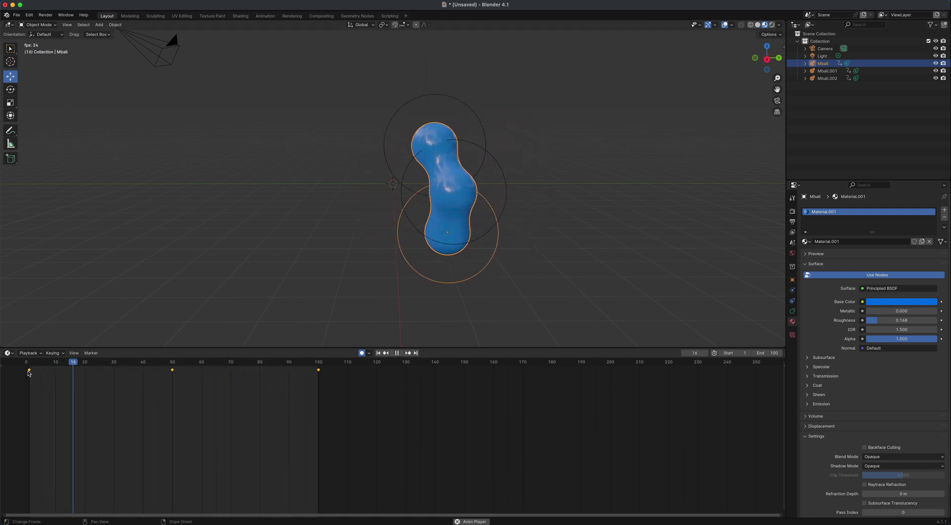
# - Stop playback at frame 1 and change the animation end frame to 150
pyautogui.click(398, 353)
pyautogui.click(379, 353)
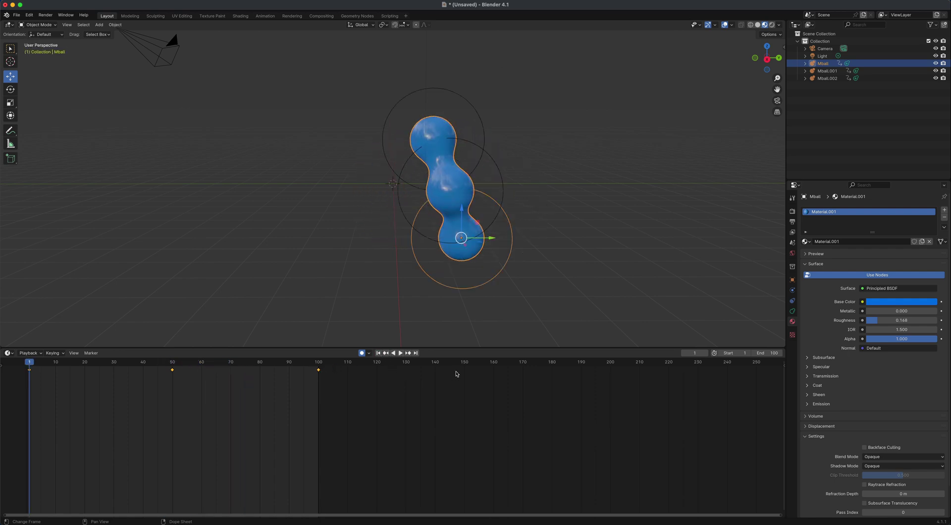
pyautogui.click(768, 352)
pyautogui.write('1')
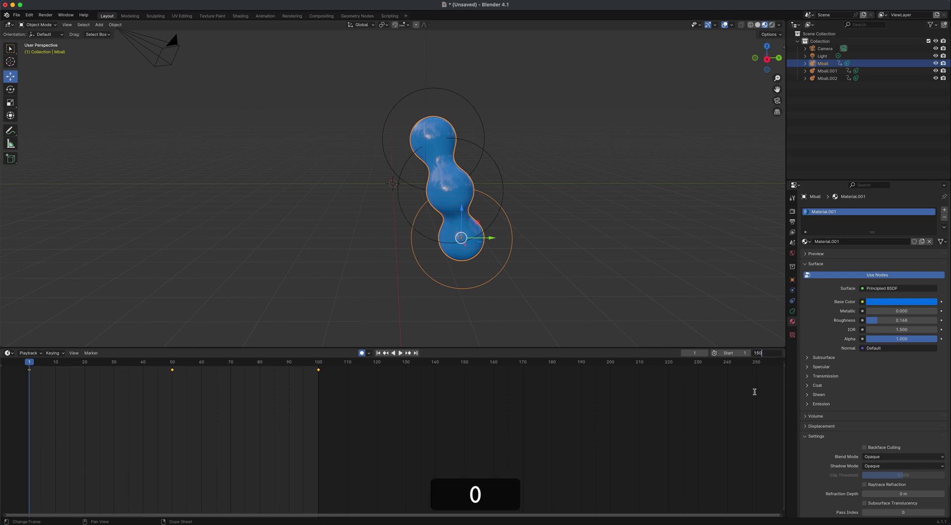
pyautogui.write('50')
pyautogui.press('Return')
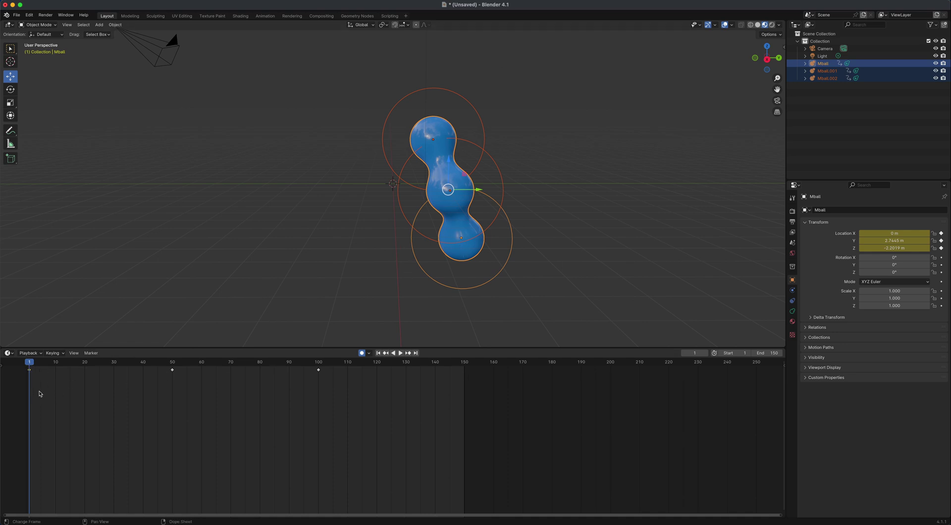
# - Select all three metaballs and their frame-1 keyframes in the Timeline
pyautogui.moveTo(42, 381); pyautogui.dragTo(171, 431)
pyautogui.click(567, 155)
pyautogui.moveTo(554, 109); pyautogui.dragTo(483, 213)
pyautogui.moveTo(42, 389); pyautogui.dragTo(23, 371)
# - Duplicate the frame-1 keyframes to frame 150 and play the looping animation
pyautogui.press('shift')
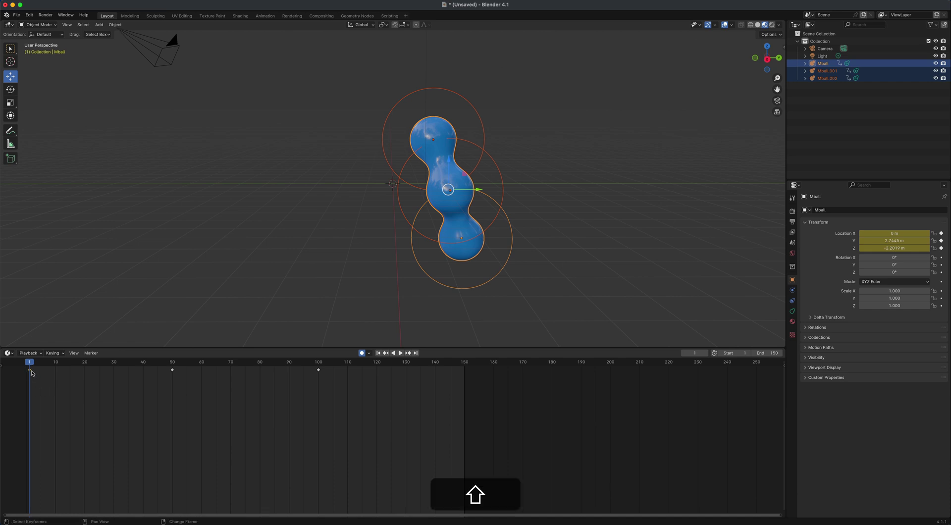
pyautogui.hotkey('shift', 'd')
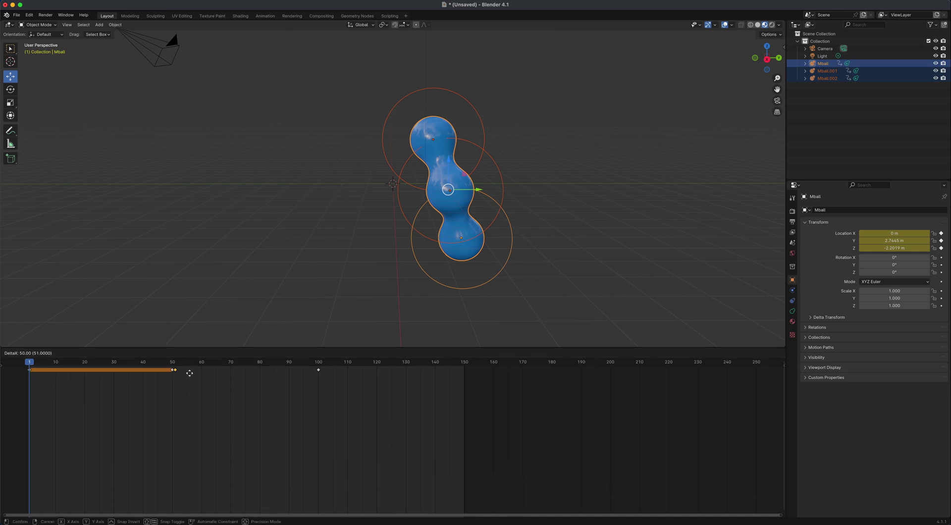
pyautogui.click(466, 373)
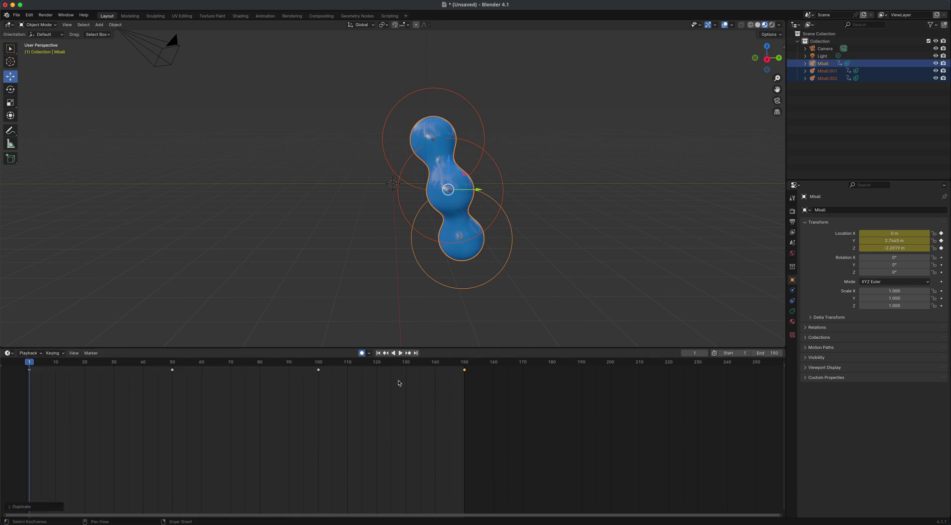
pyautogui.click(400, 354)
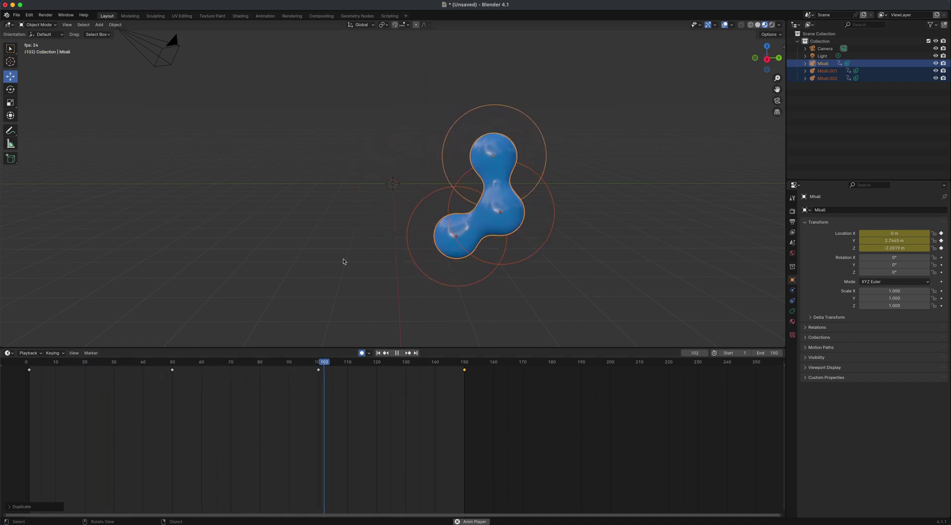
pyautogui.moveTo(323, 254); pyautogui.dragTo(348, 197, button='middle')
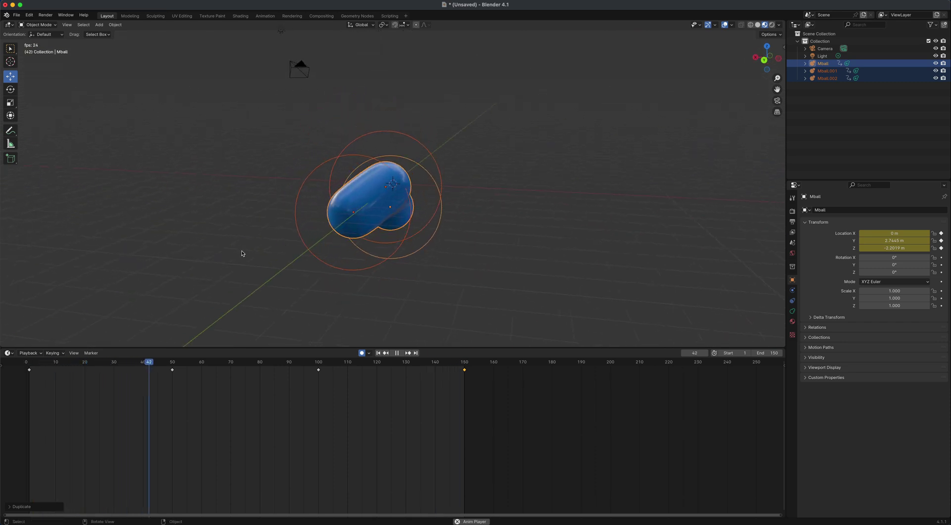